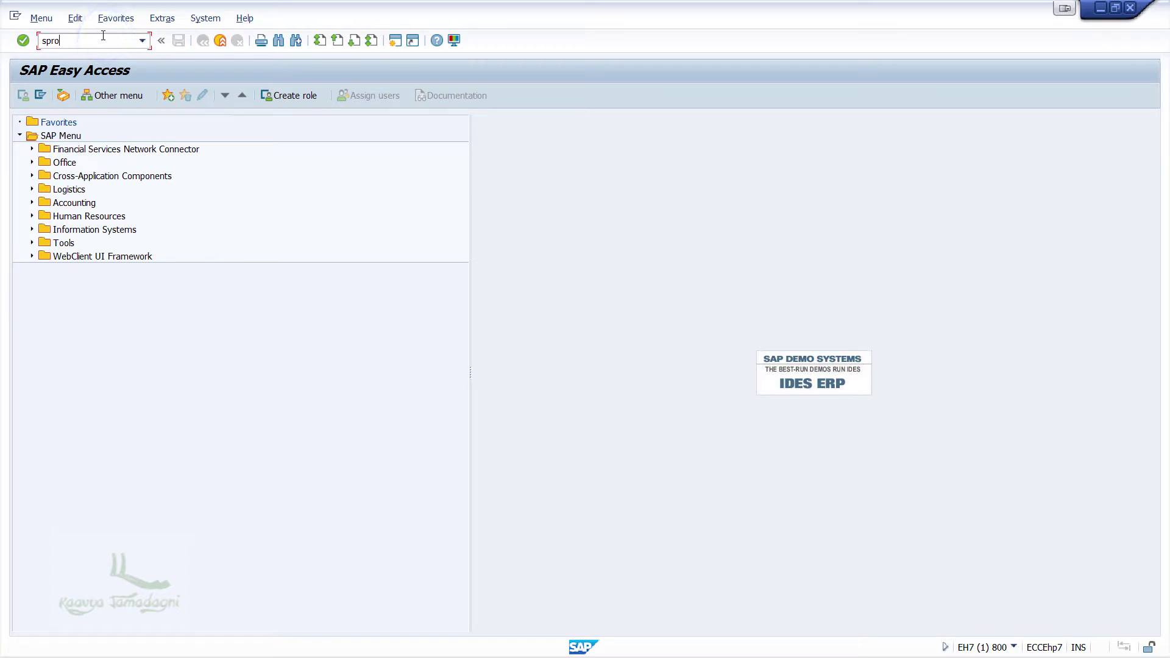
Step: Open Define Dunning Procedures in the SAP Reference IMG under Financial Accounting, Accounts Receivable and Accounts Payable, Business Transactions, Dunning, Dunning Procedure
key("Return")
left_click(100, 98)
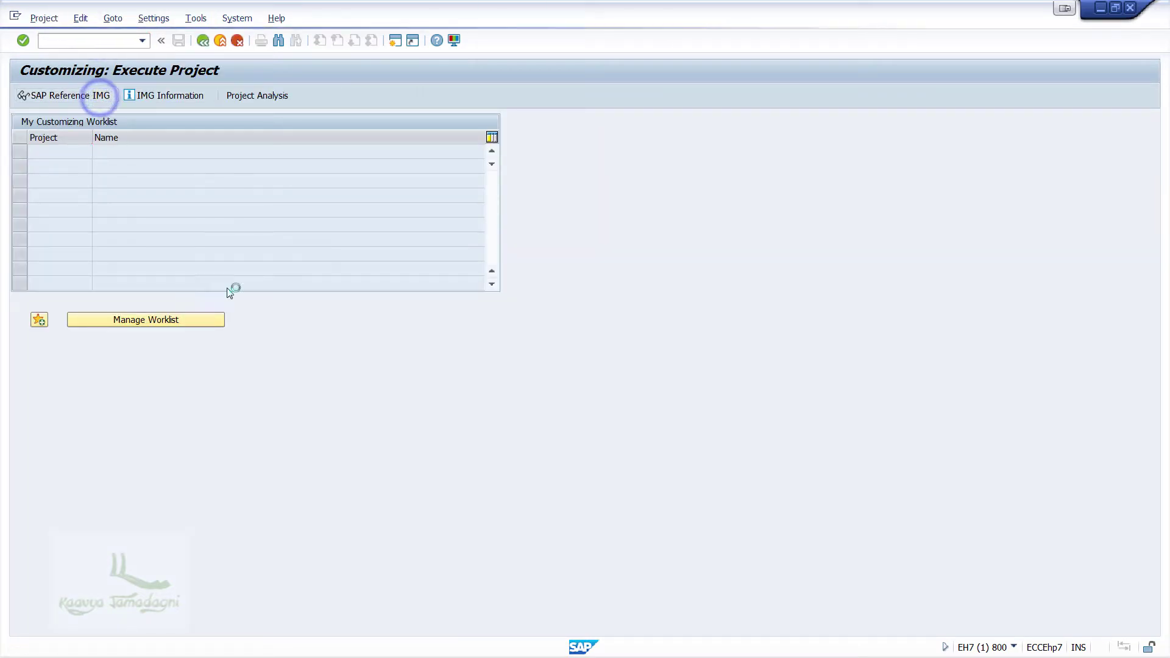
left_click(30, 324)
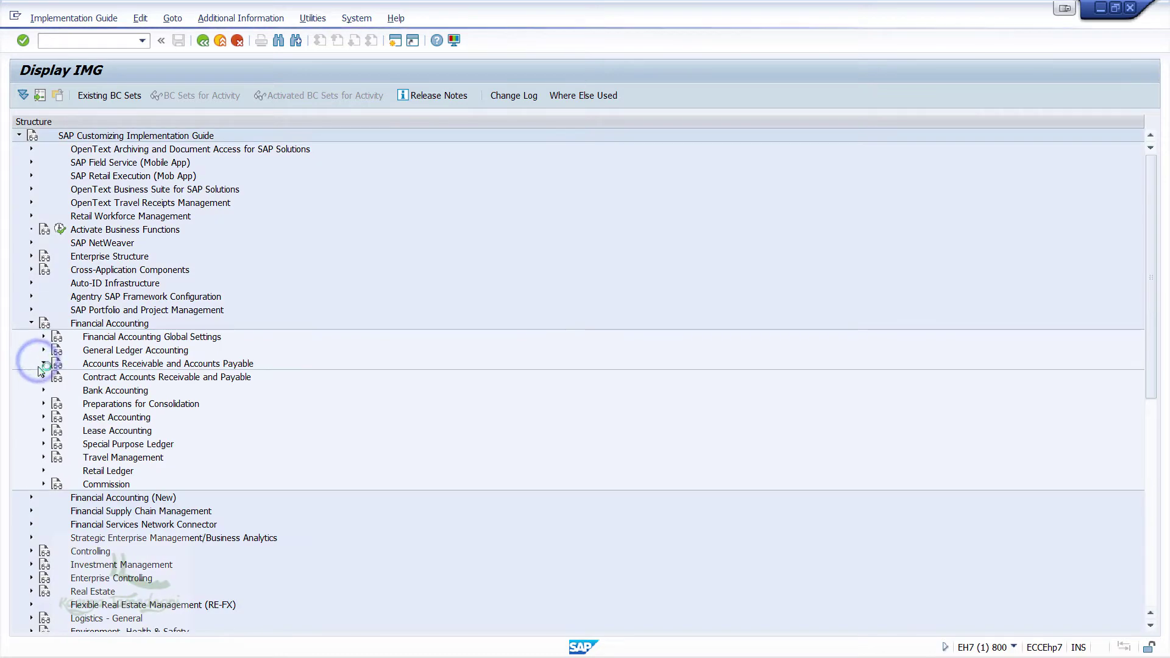
left_click(43, 365)
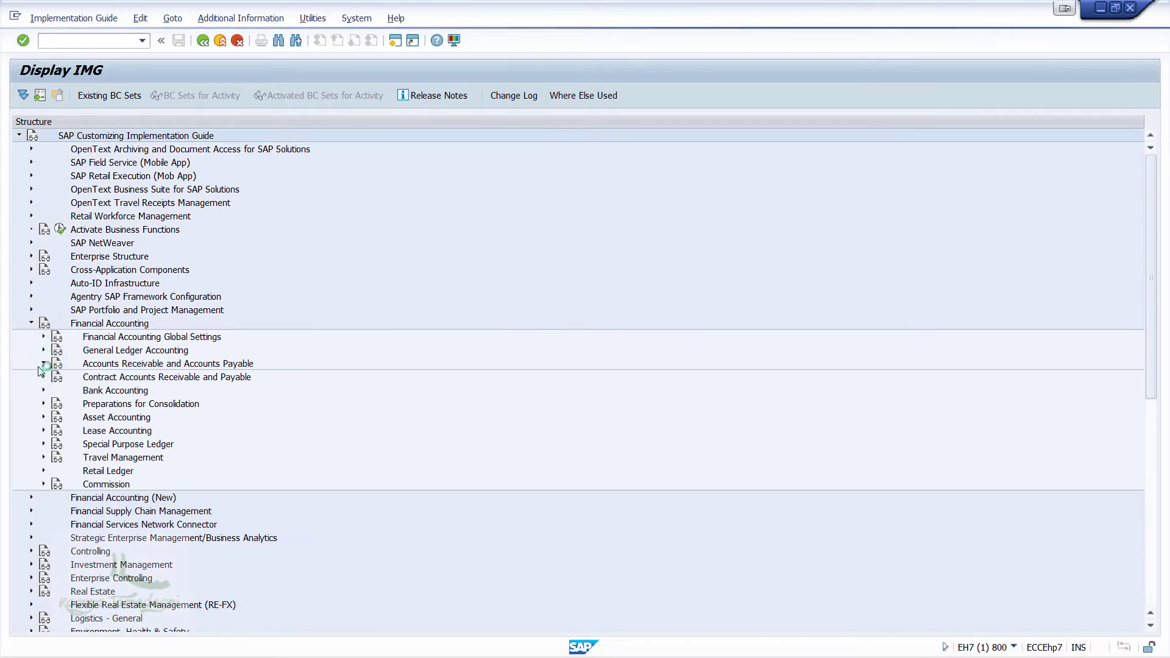
left_click(54, 405)
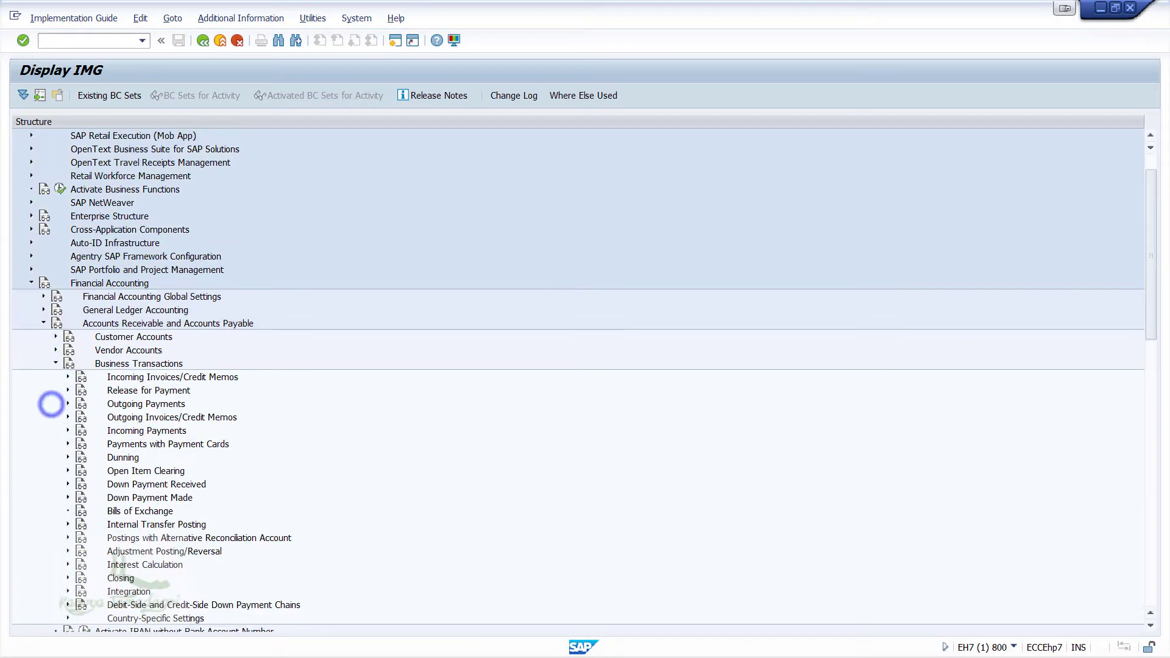
left_click(69, 458)
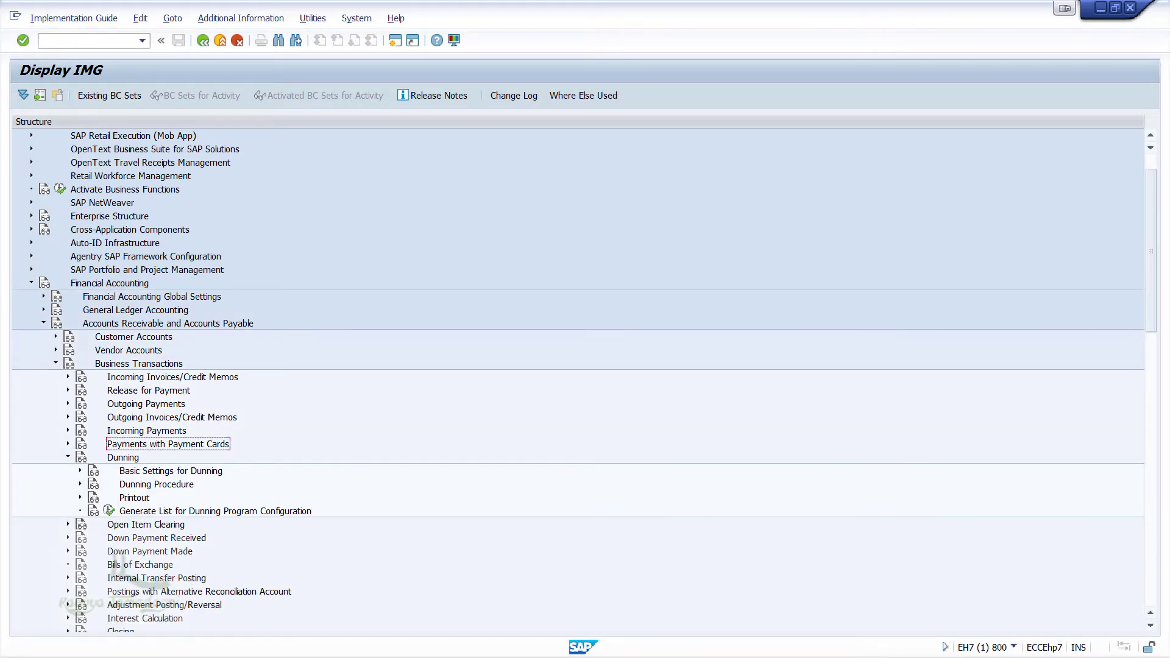
left_click(80, 484)
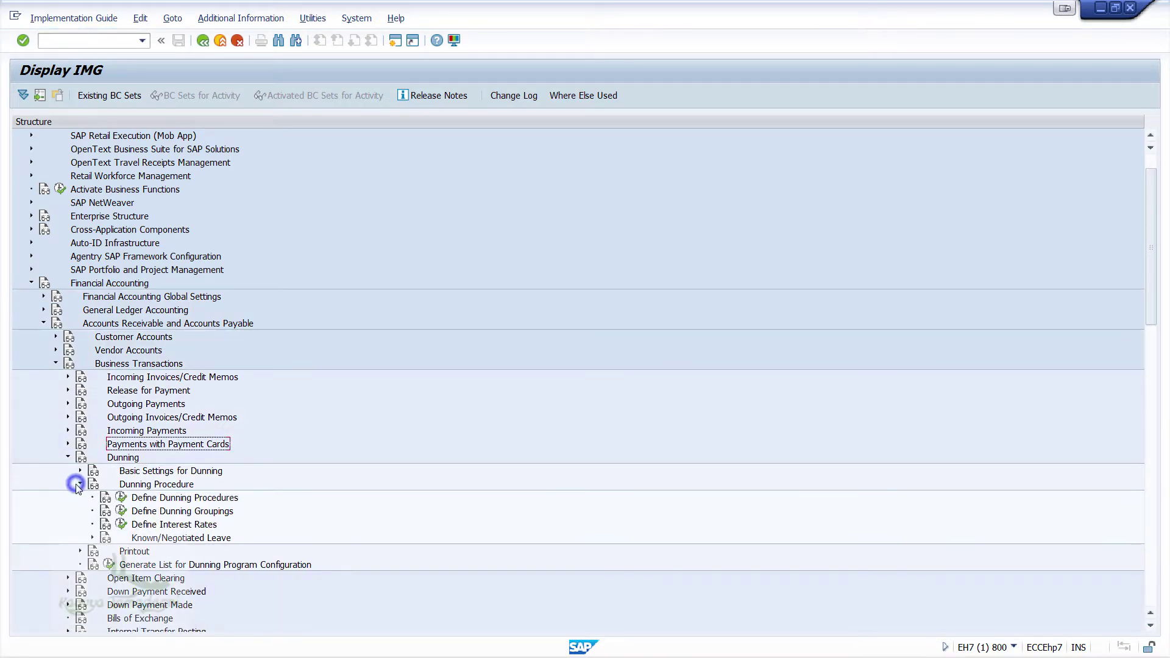
left_click(120, 497)
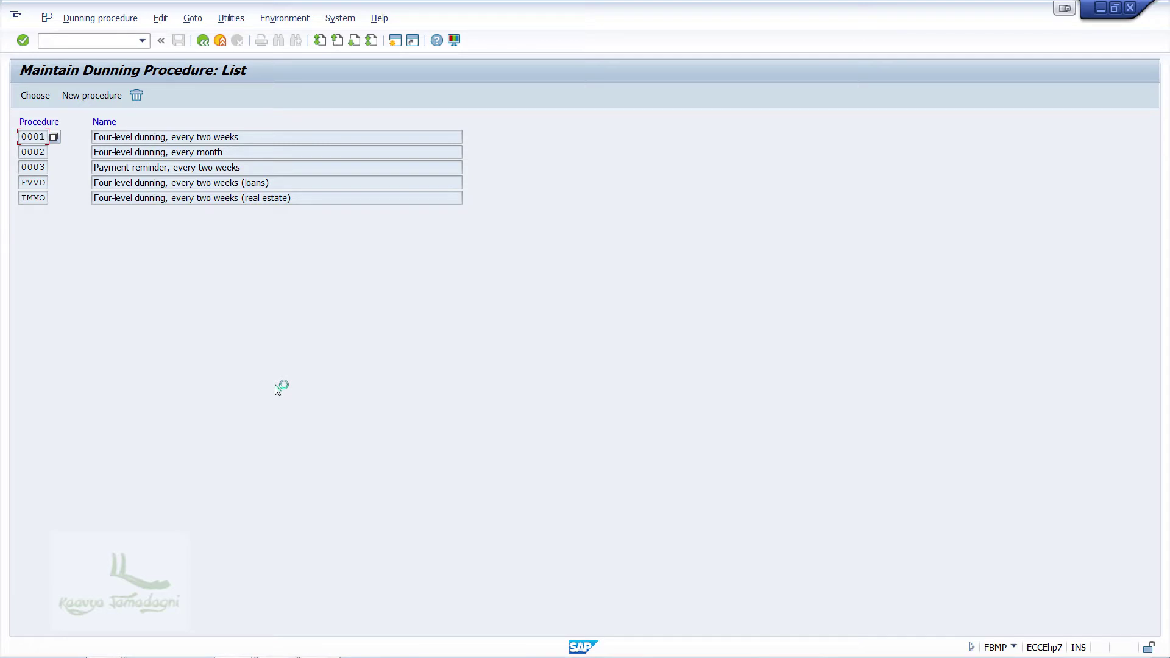
Step: Create a new dunning procedure ABCC with the name "Dunning Procedure ABCC"
left_click(86, 96)
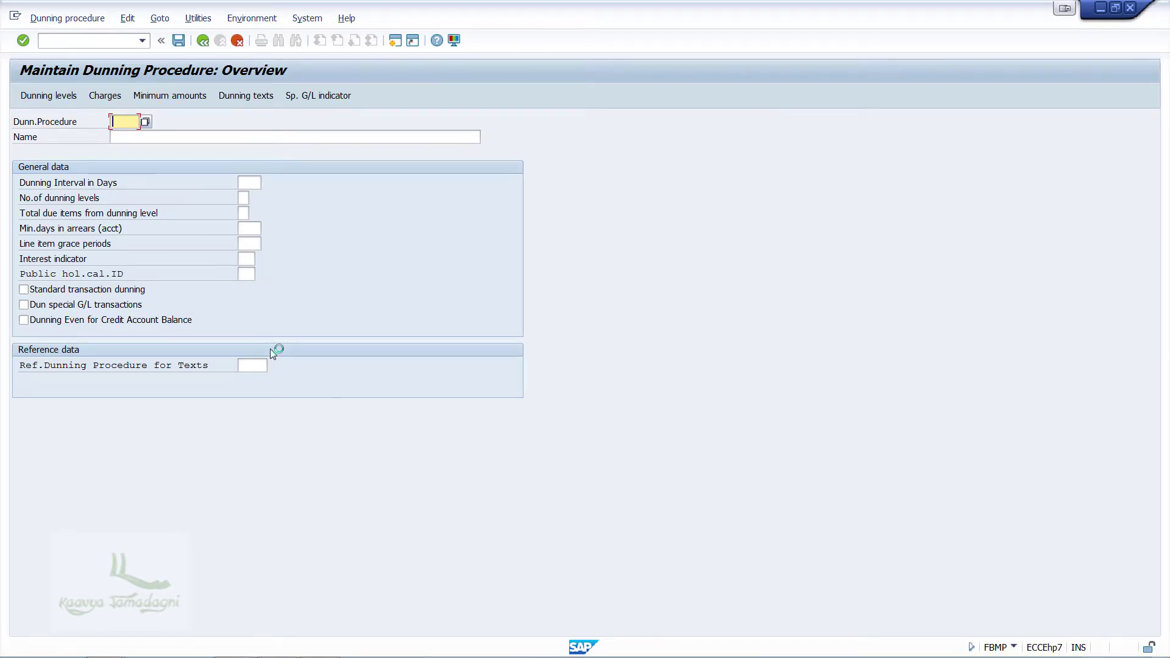
type("ABCC")
key("Return")
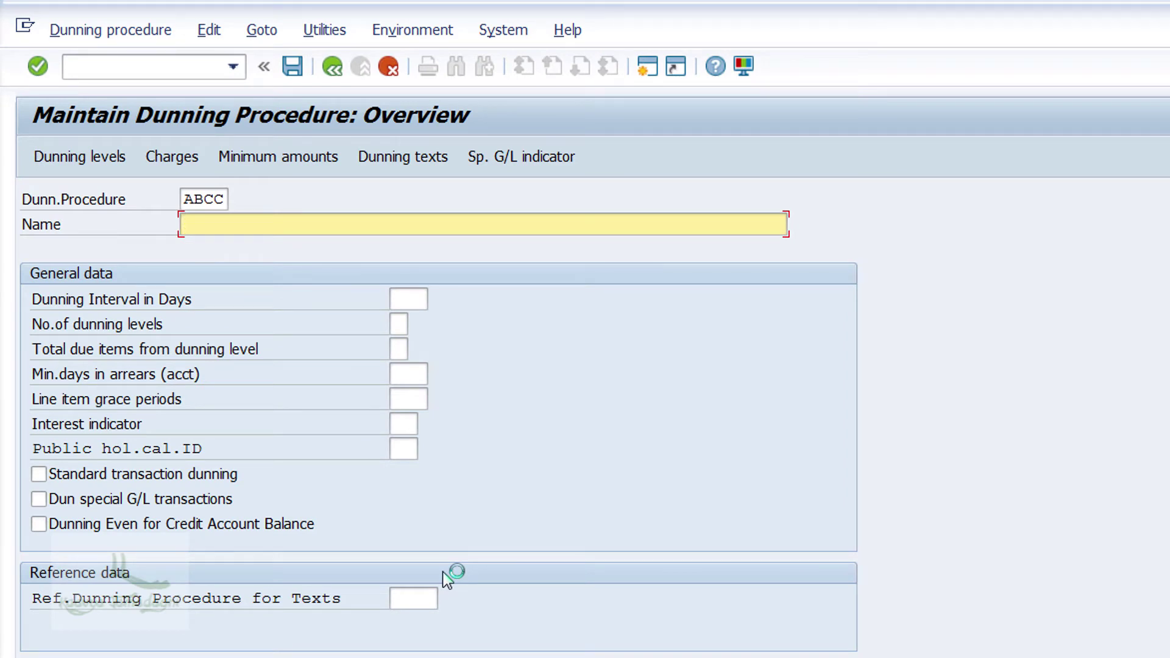
type("Dunning Procedure ABCC")
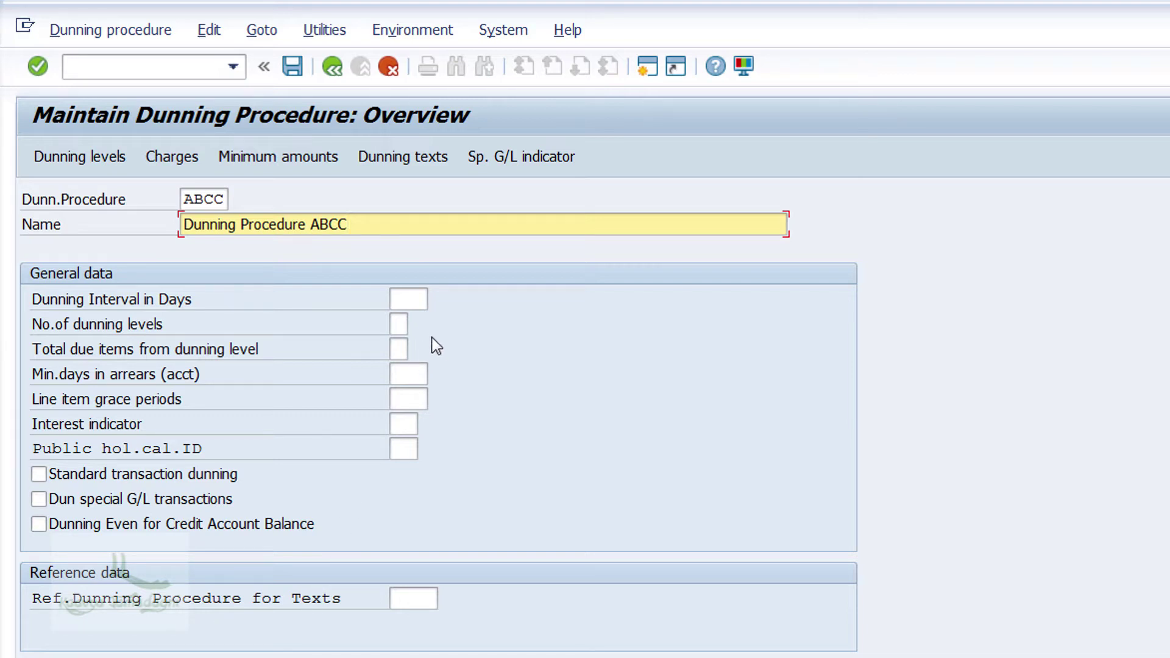
Step: Set the procedure's dunning interval to 5 days and its number of dunning levels to 4
left_click(417, 304)
type("5")
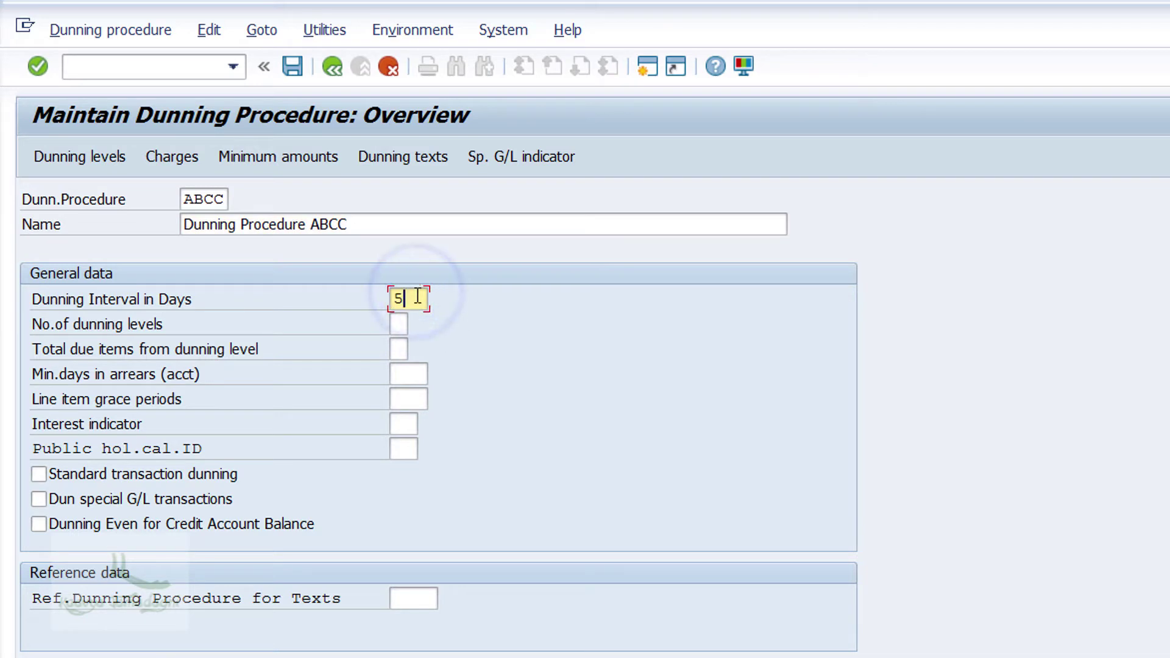
left_click(402, 324)
type("4")
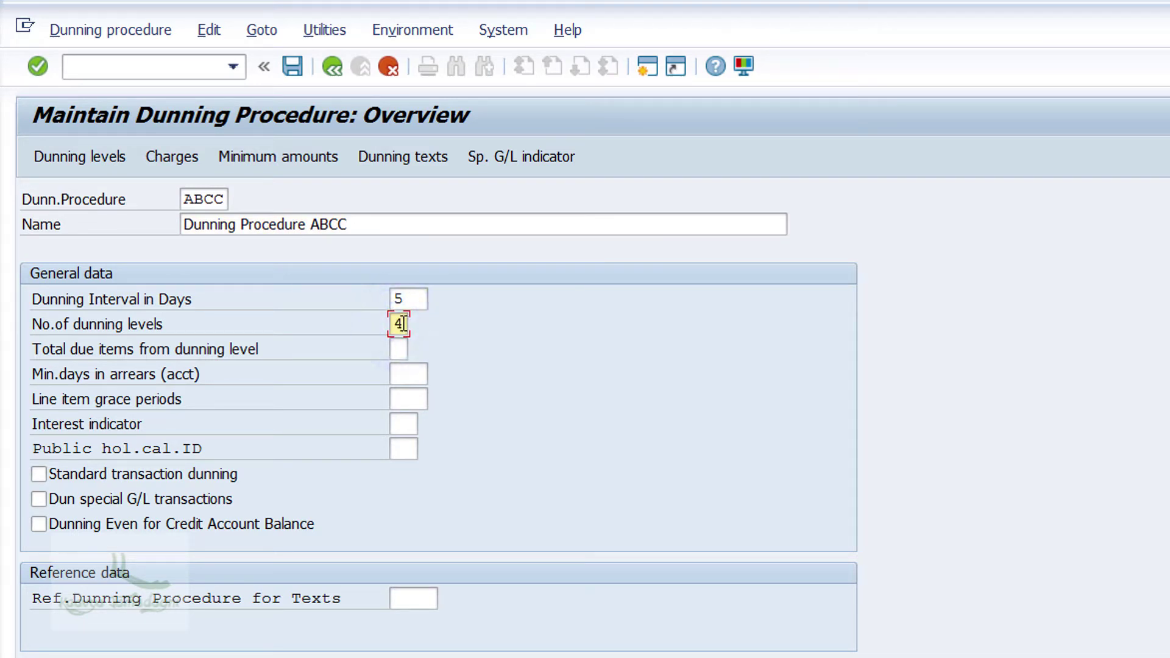
left_click(400, 361)
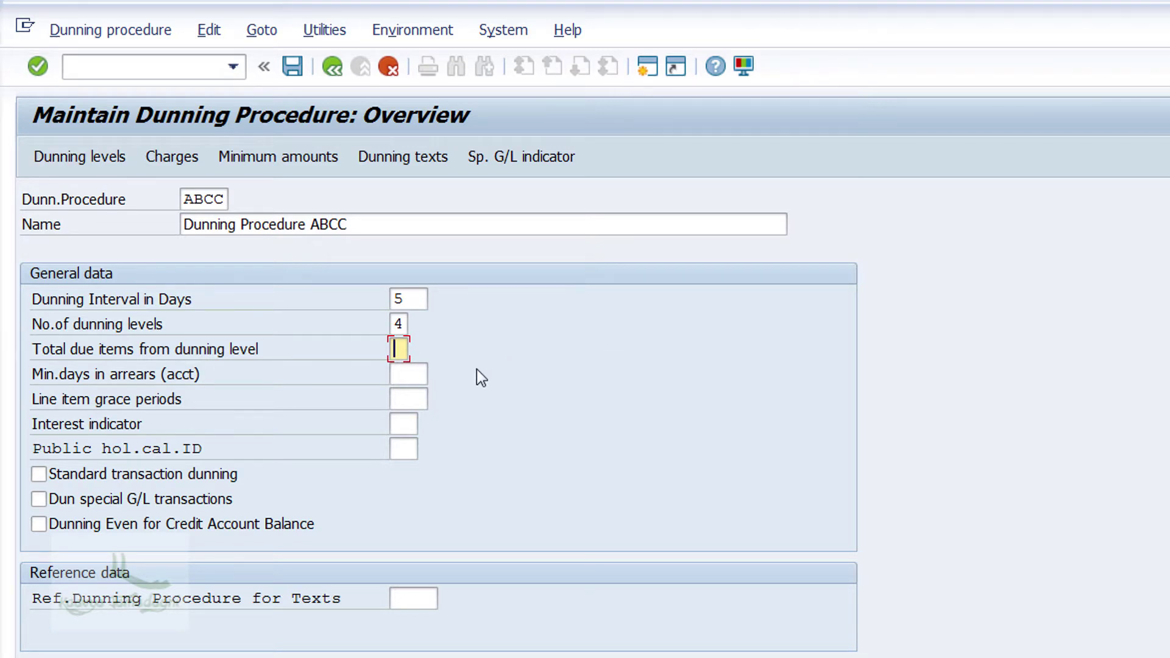
Step: Set both the minimum days in arrears for the account and the line item grace periods to 1
left_click(411, 375)
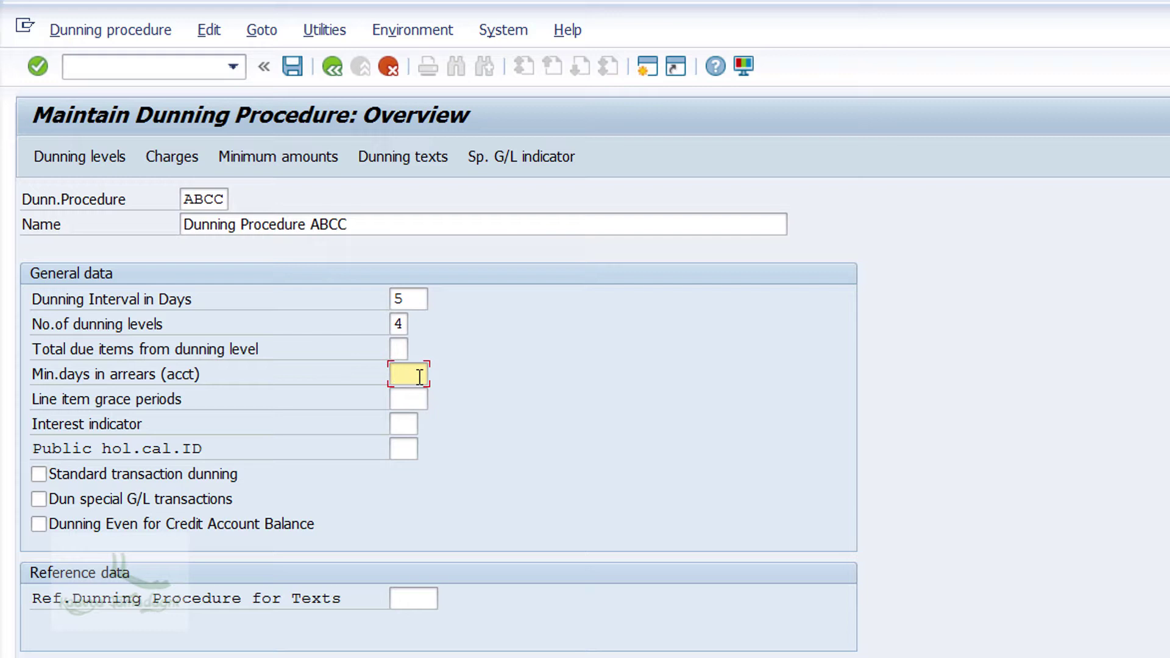
type("1")
left_click(411, 402)
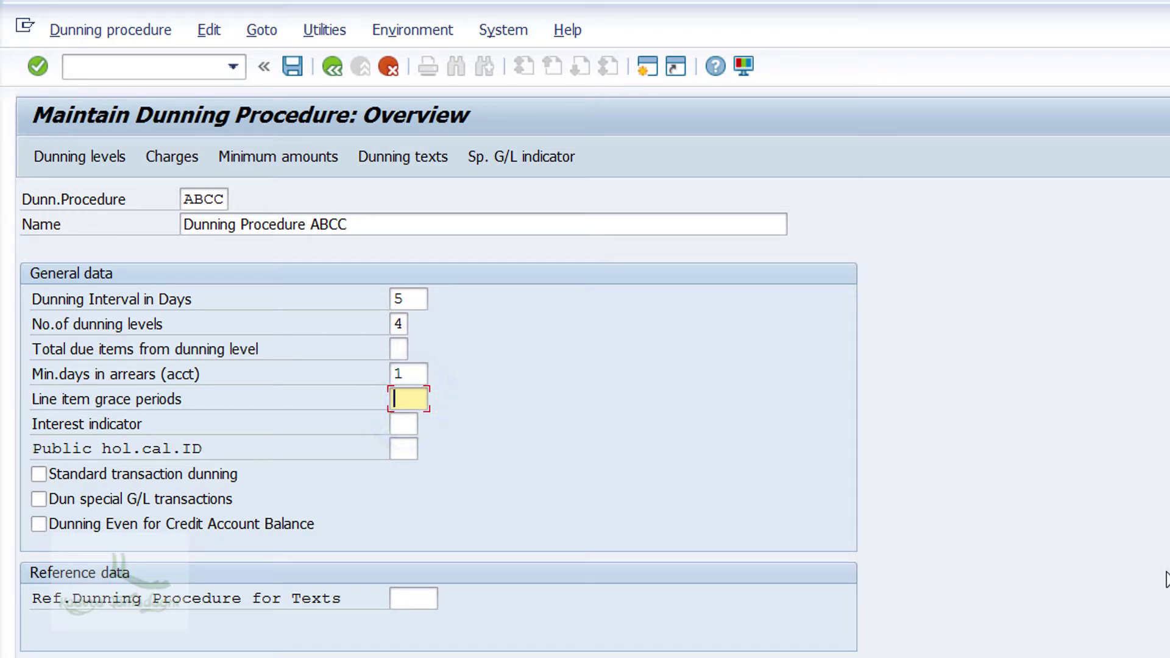
type("1")
Step: Set the interest indicator to 01 (Standard itm int.cal) and enable Standard transaction dunning
left_click(404, 425)
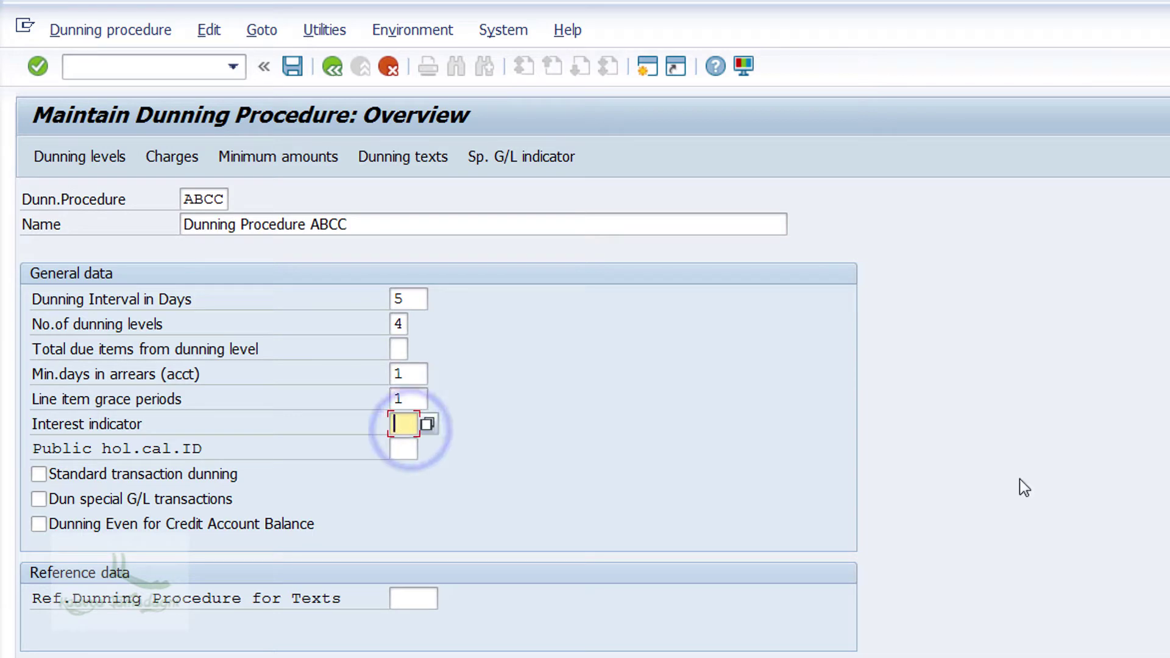
type("01")
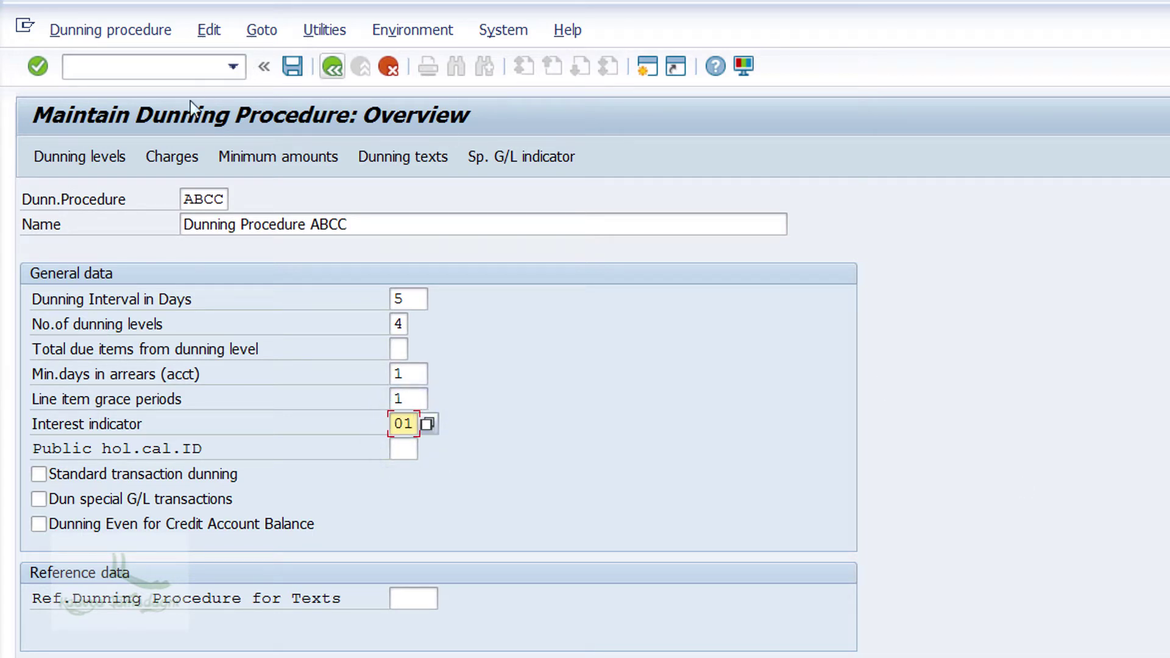
left_click(429, 430)
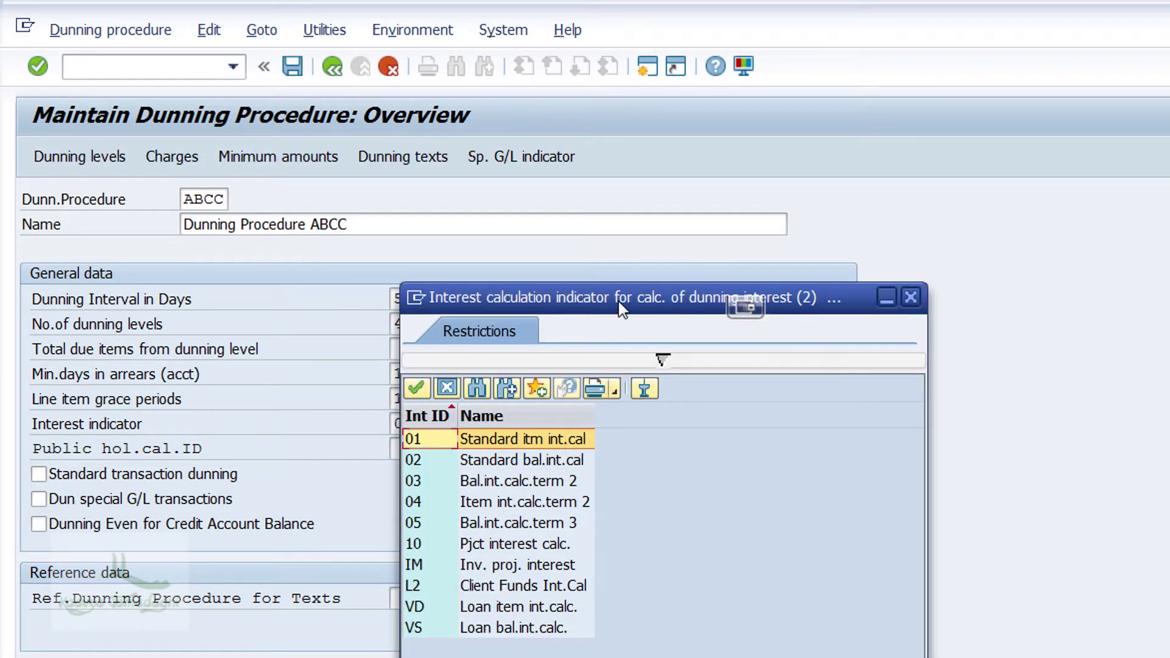
double_click(588, 418)
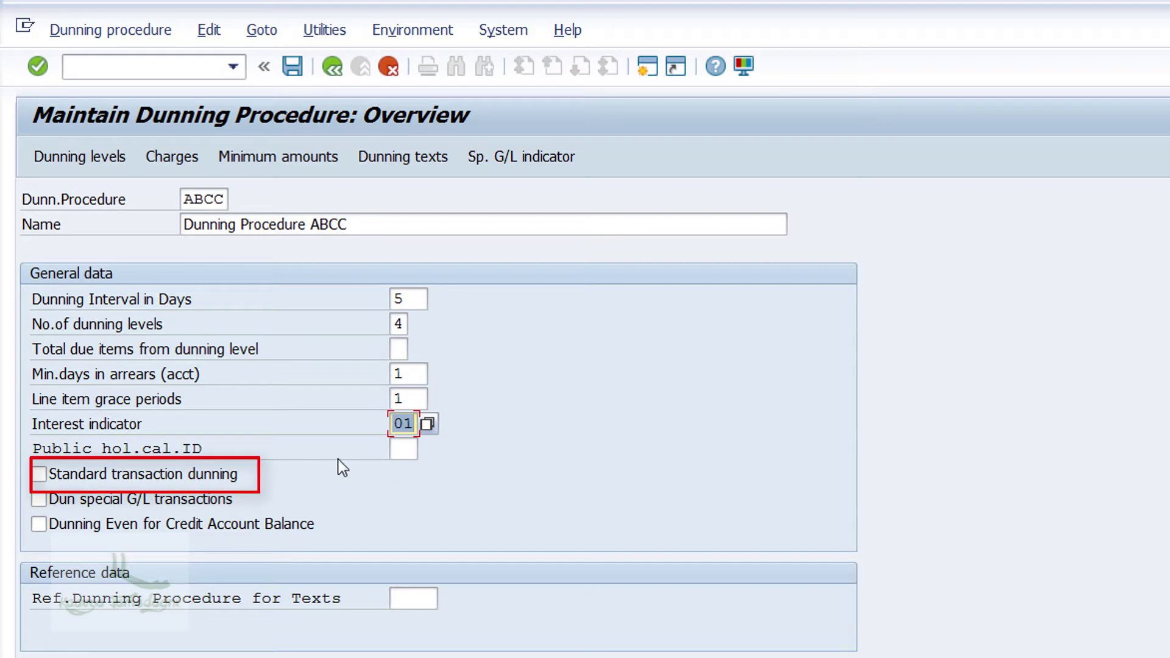
left_click(187, 474)
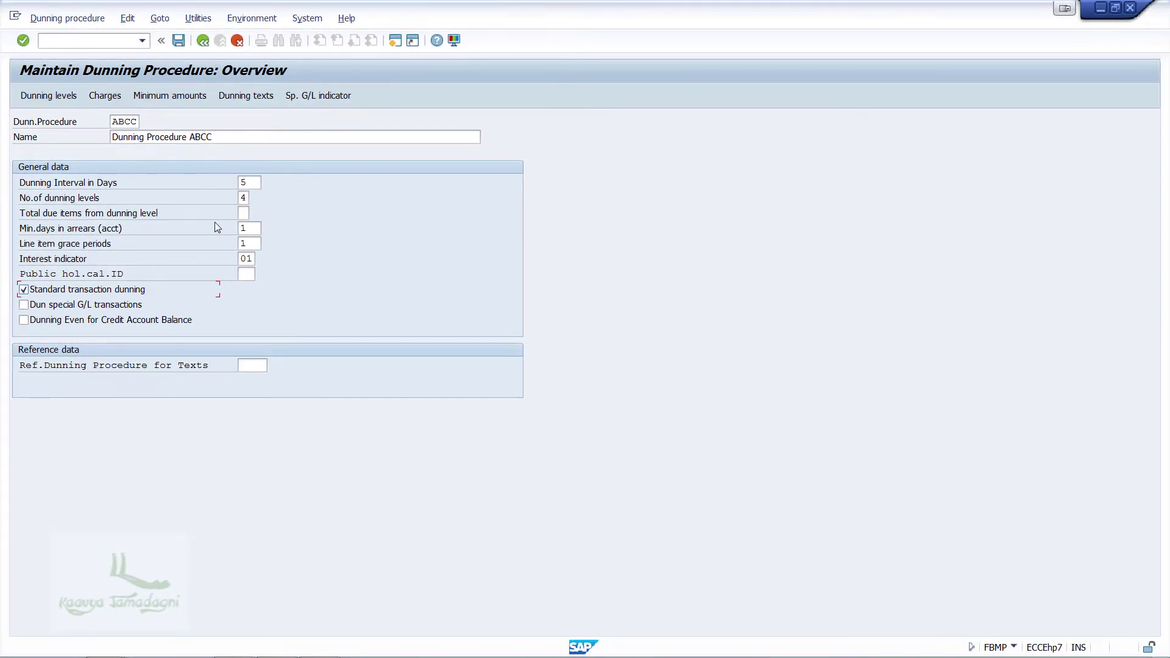
Step: In the procedure's dunning levels, enable the option to always dun in the legal dunning procedure
left_click(58, 96)
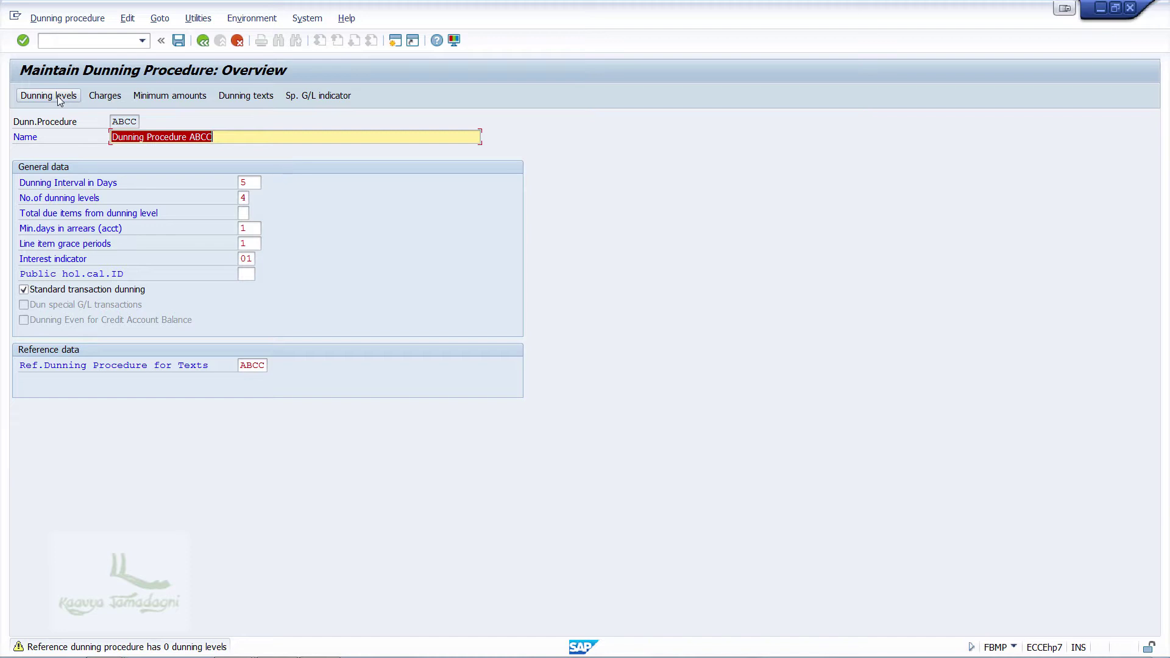
left_click(48, 96)
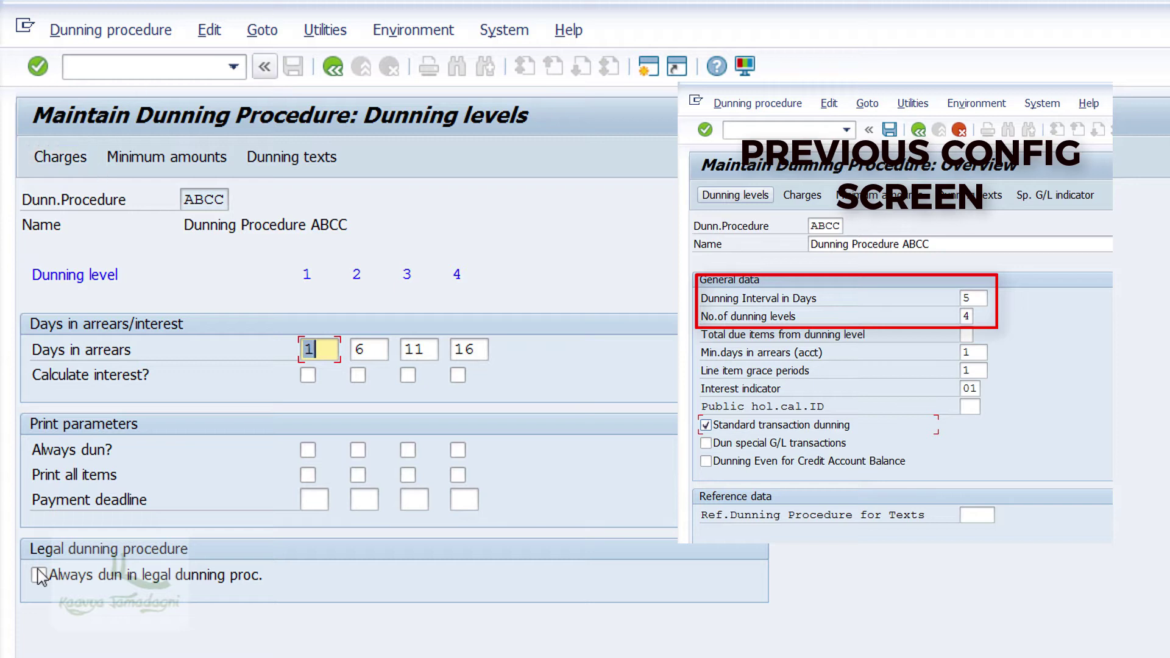
left_click(182, 581)
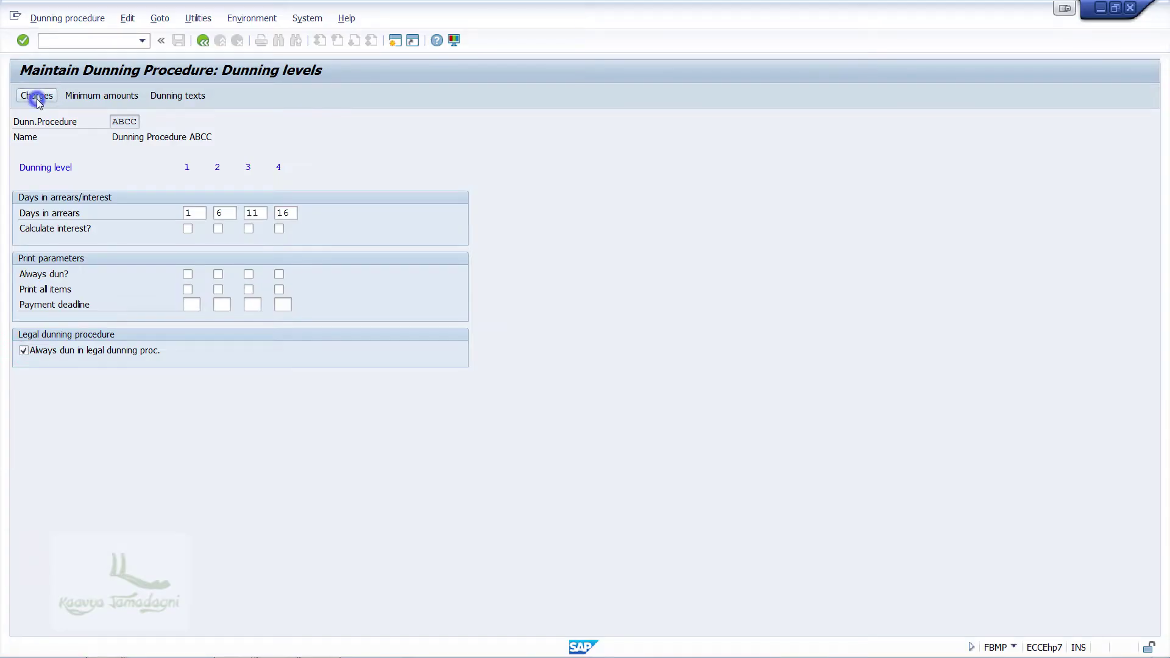
Step: Define dunning charges in INR for dunning level 1, with a from amount of 500 and a charge of 50
left_click(60, 157)
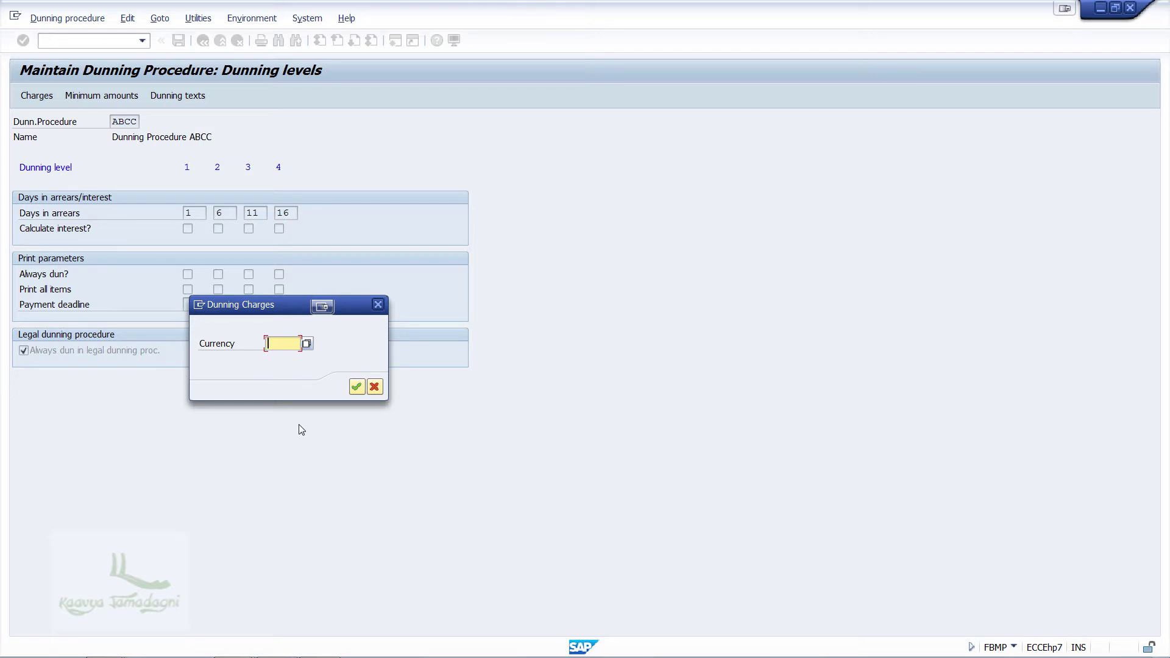
type("INR")
left_click(357, 387)
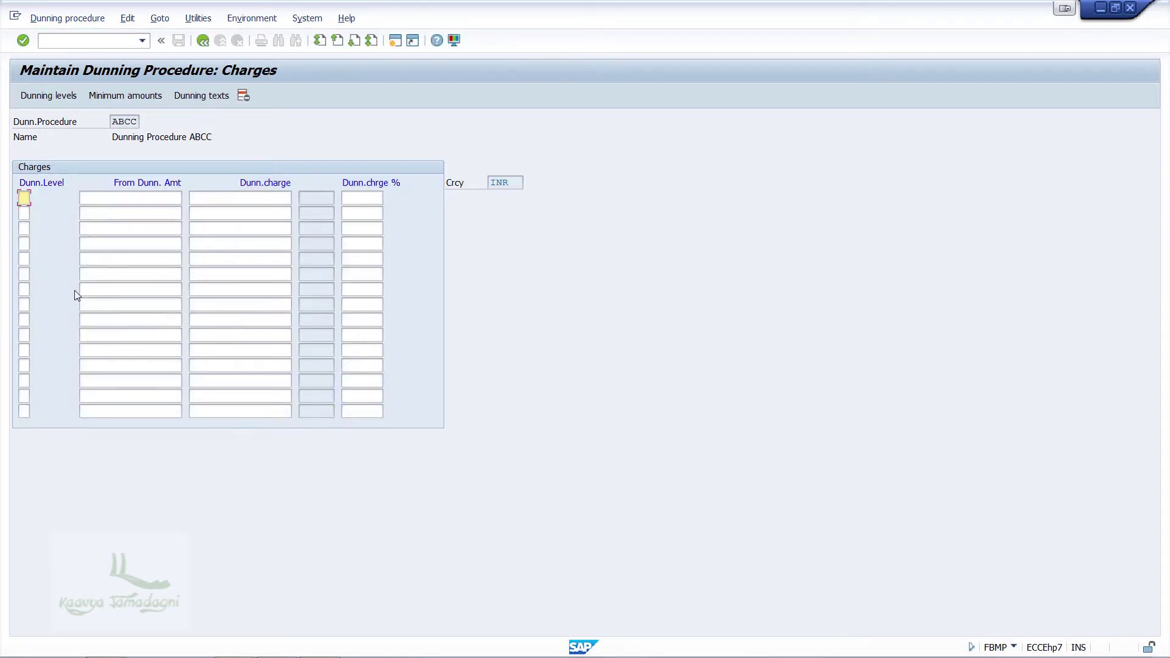
type("1")
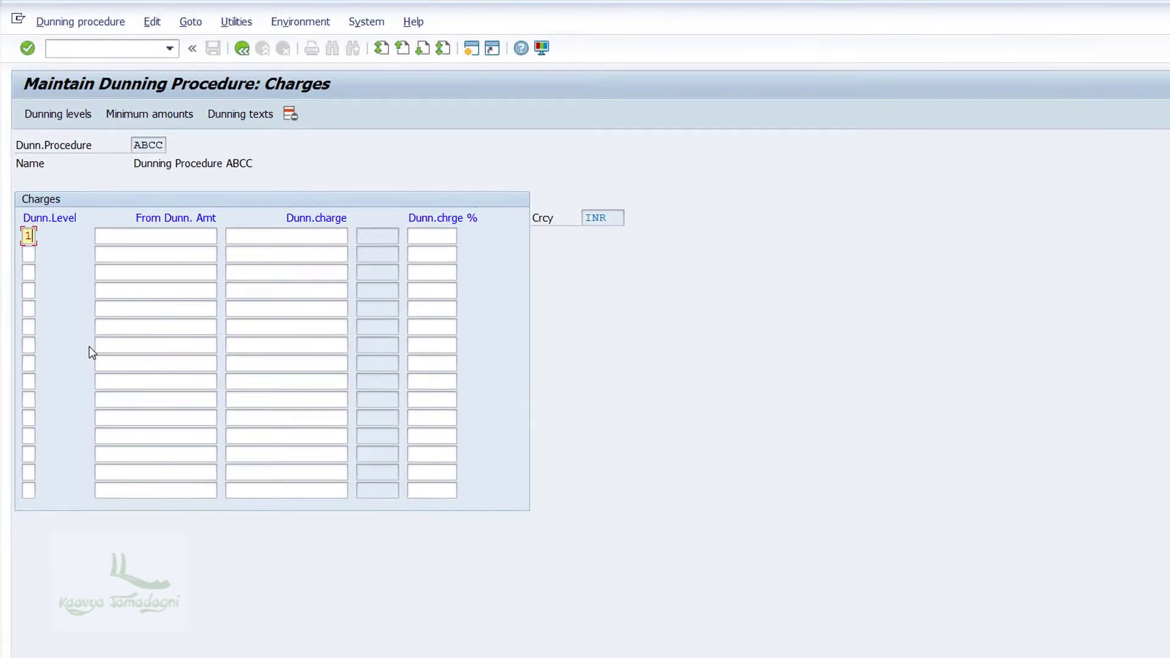
key("Tab")
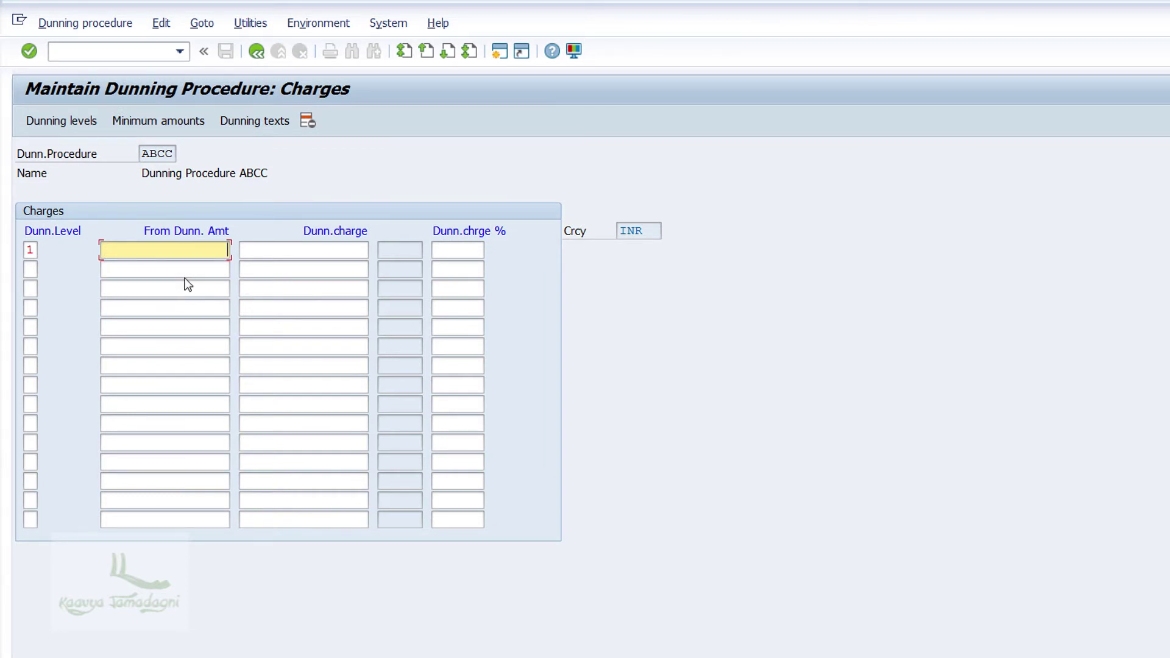
type("500")
key("Tab")
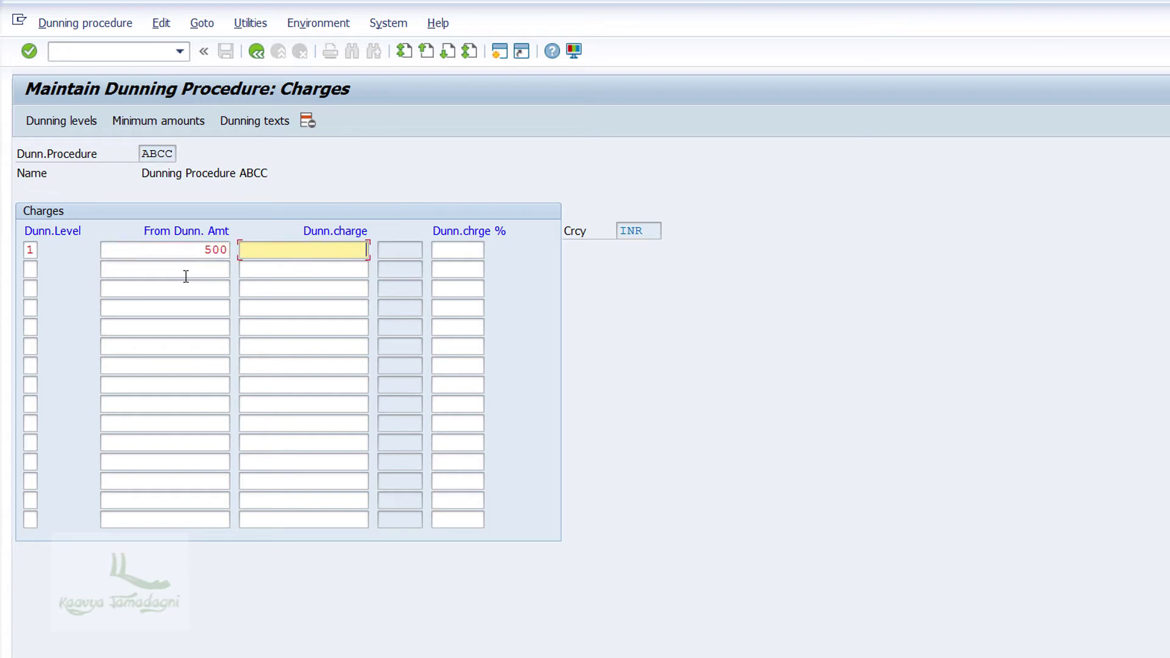
type("50")
key("Return")
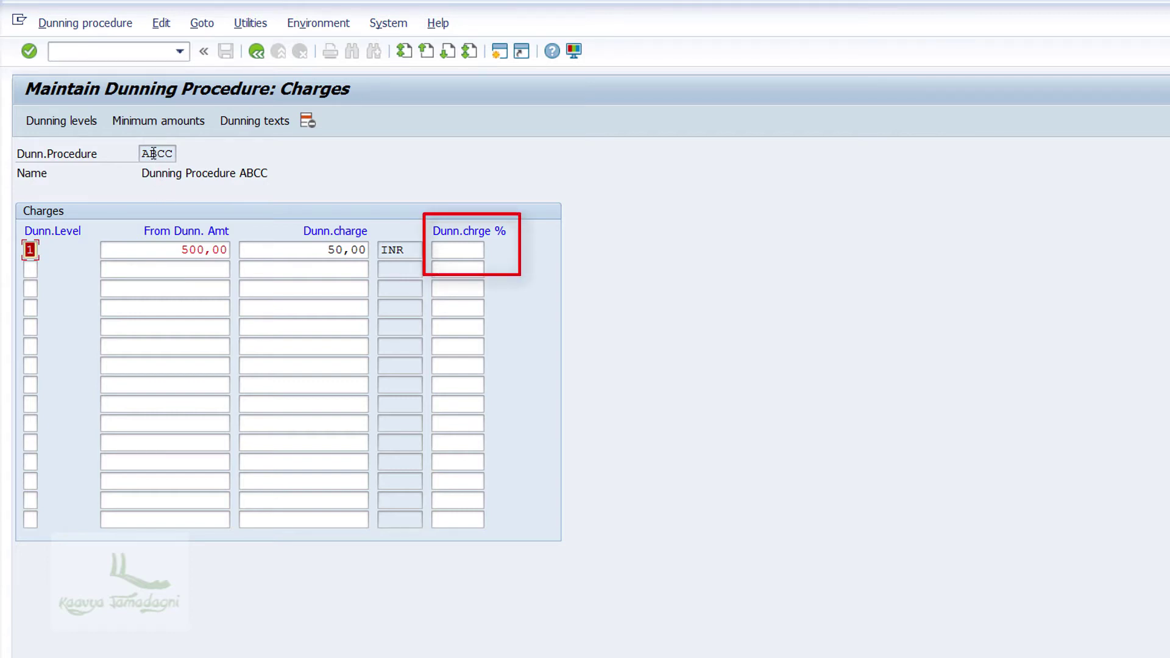
Step: Define the minimum amounts in INR, with a minimum amount of 500 for dunning level 1
left_click(157, 122)
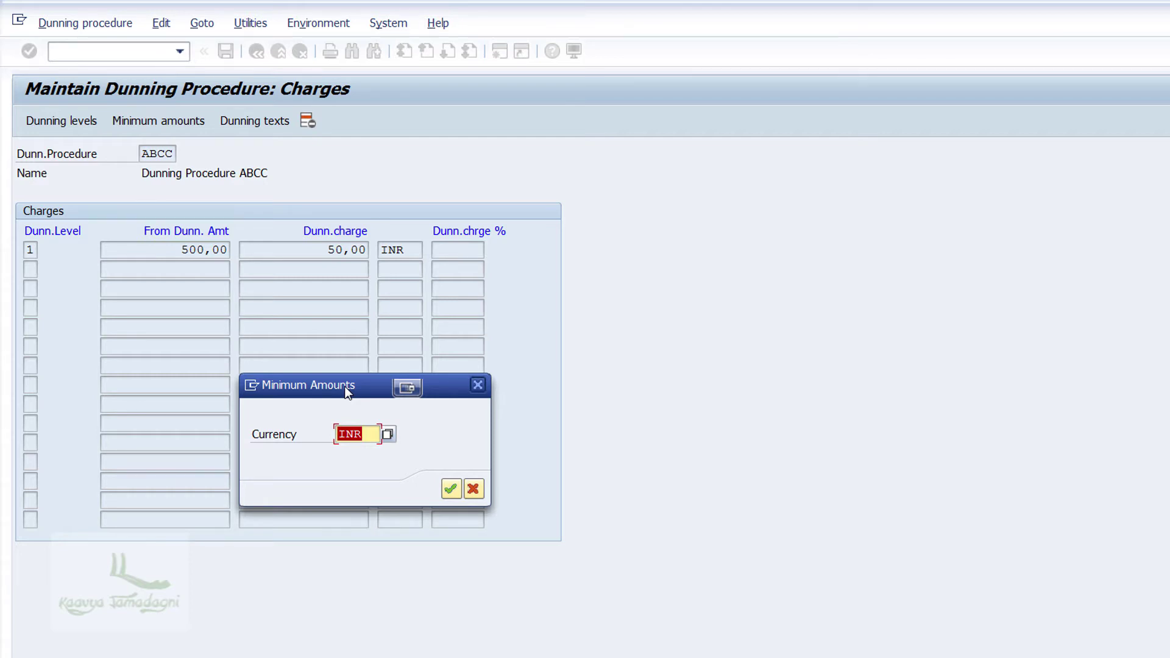
key("Return")
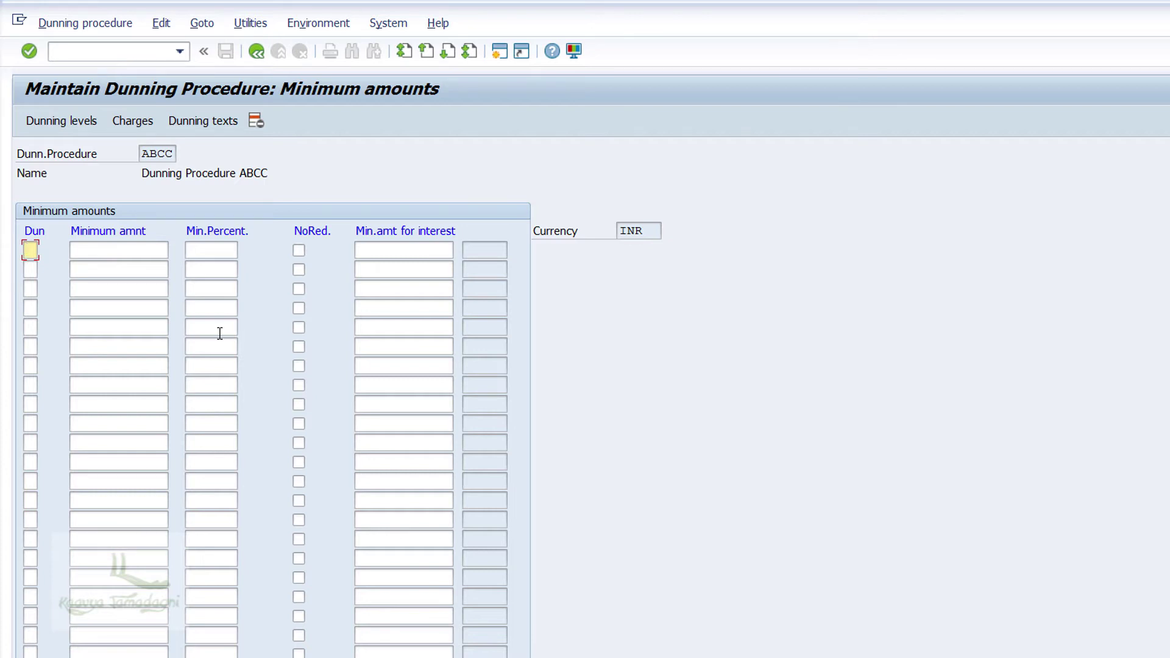
type("1")
key("Tab")
type("500")
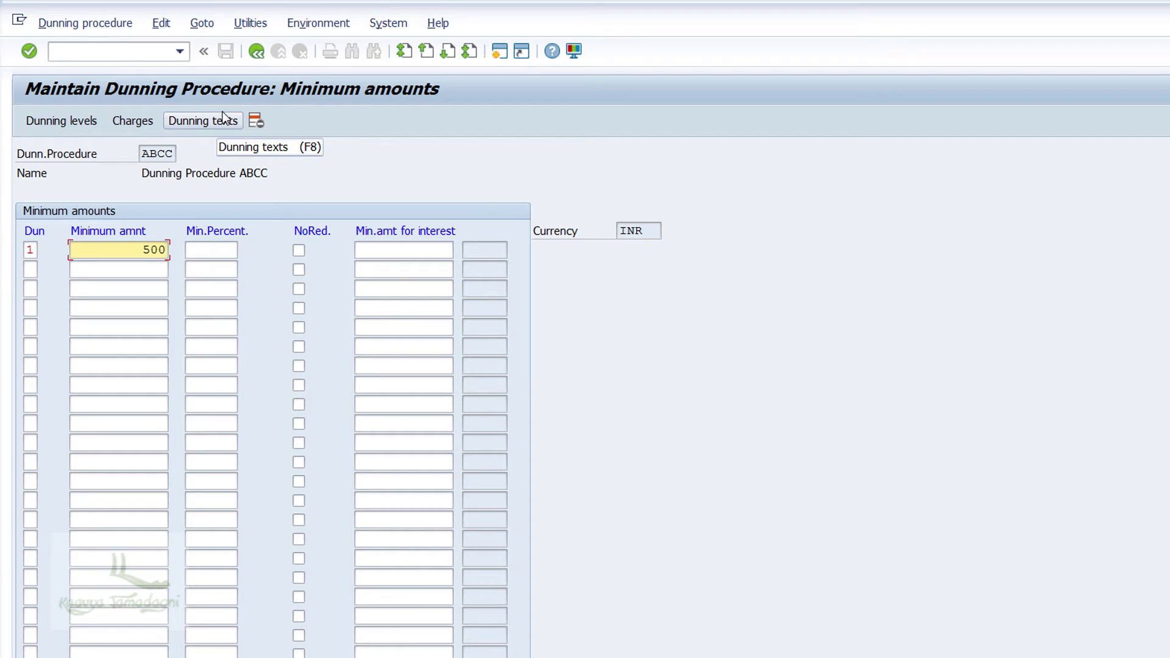
Step: Request the dunning texts for company code ABCC with account type Customer
left_click(223, 118)
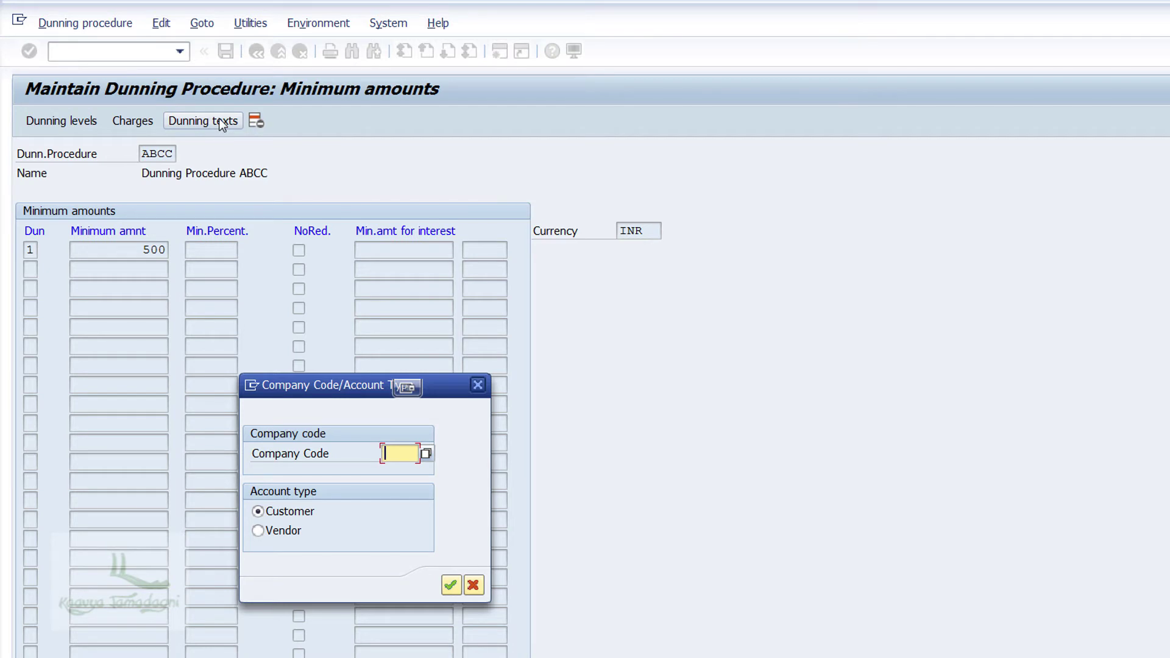
type("ABCC")
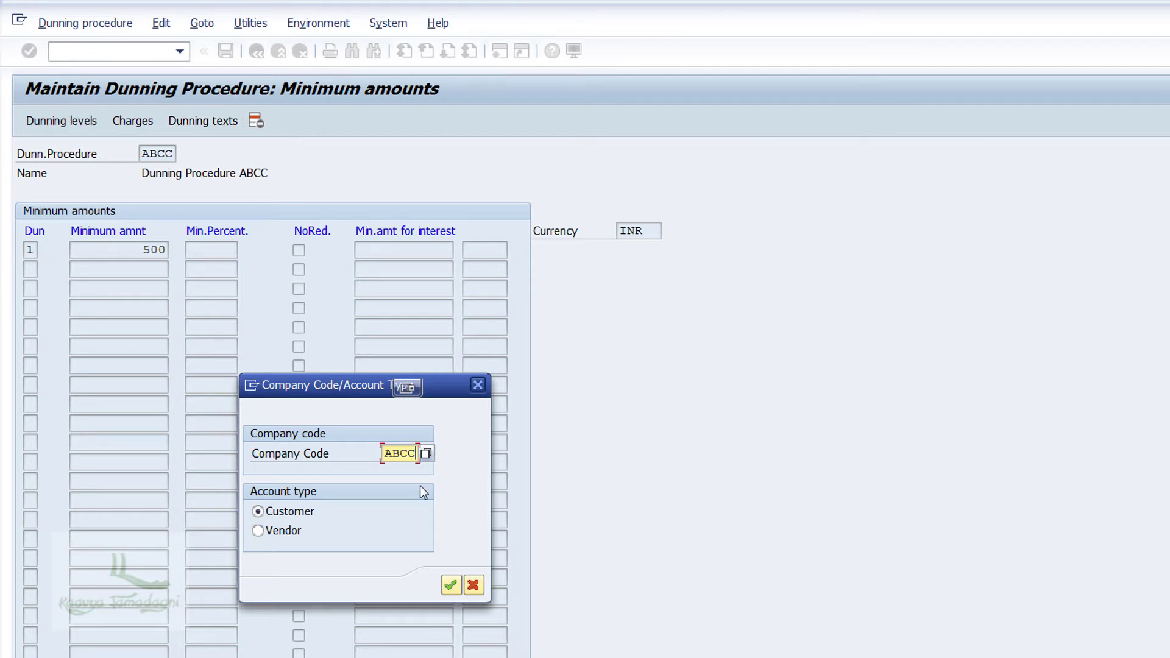
key("Return")
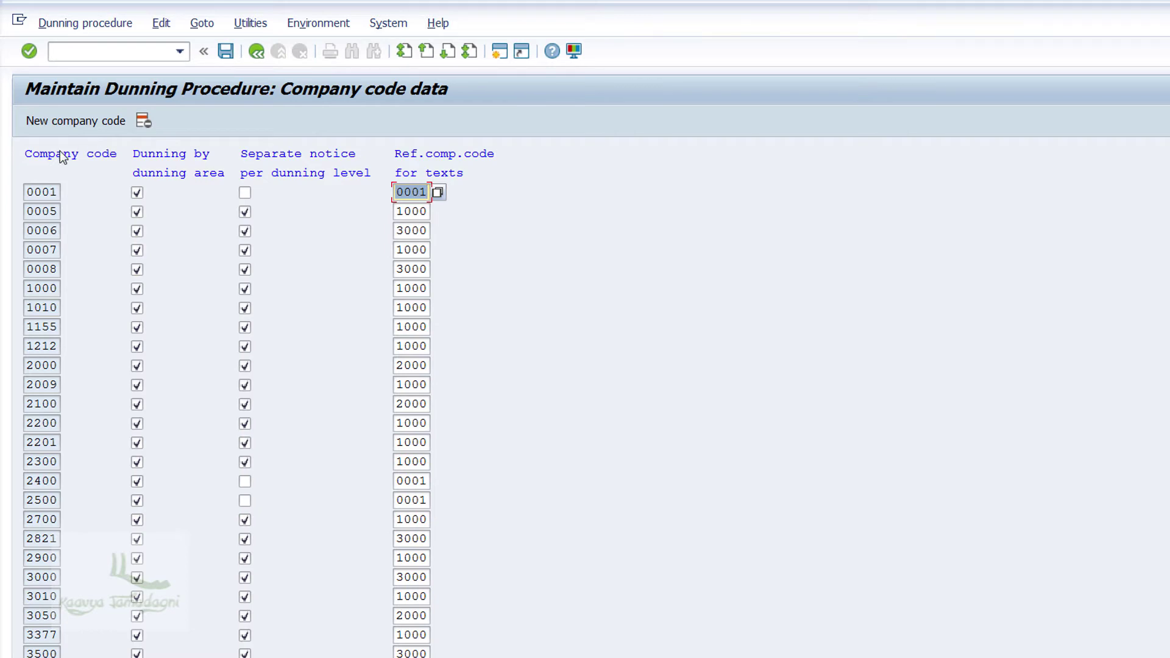
Step: Add company code ABCC to the dunning company code data, enable dunning by dunning area and separate notice per dunning level, and save
left_click(69, 118)
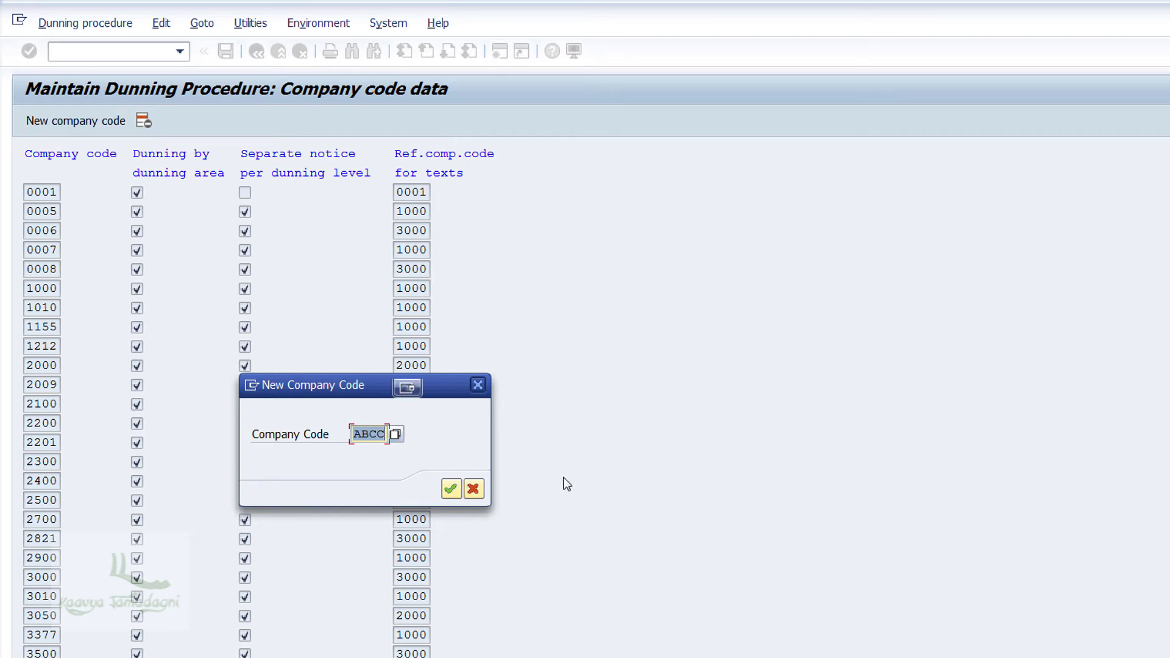
left_click(448, 489)
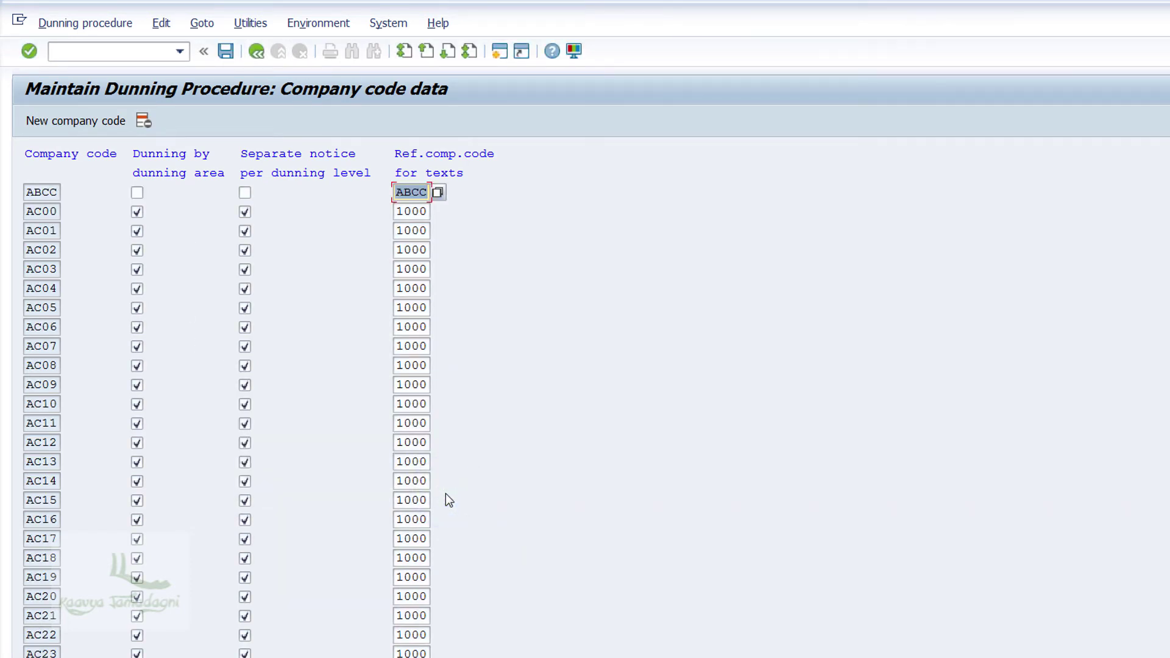
left_click(136, 193)
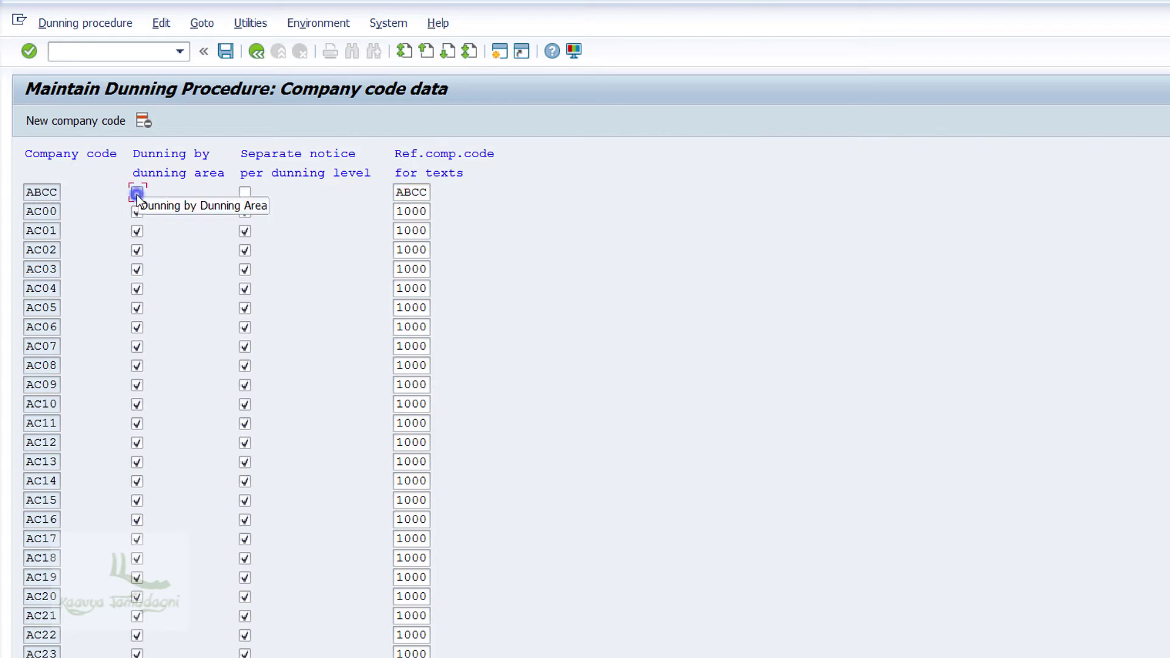
left_click(246, 191)
left_click(226, 51)
left_click(354, 299)
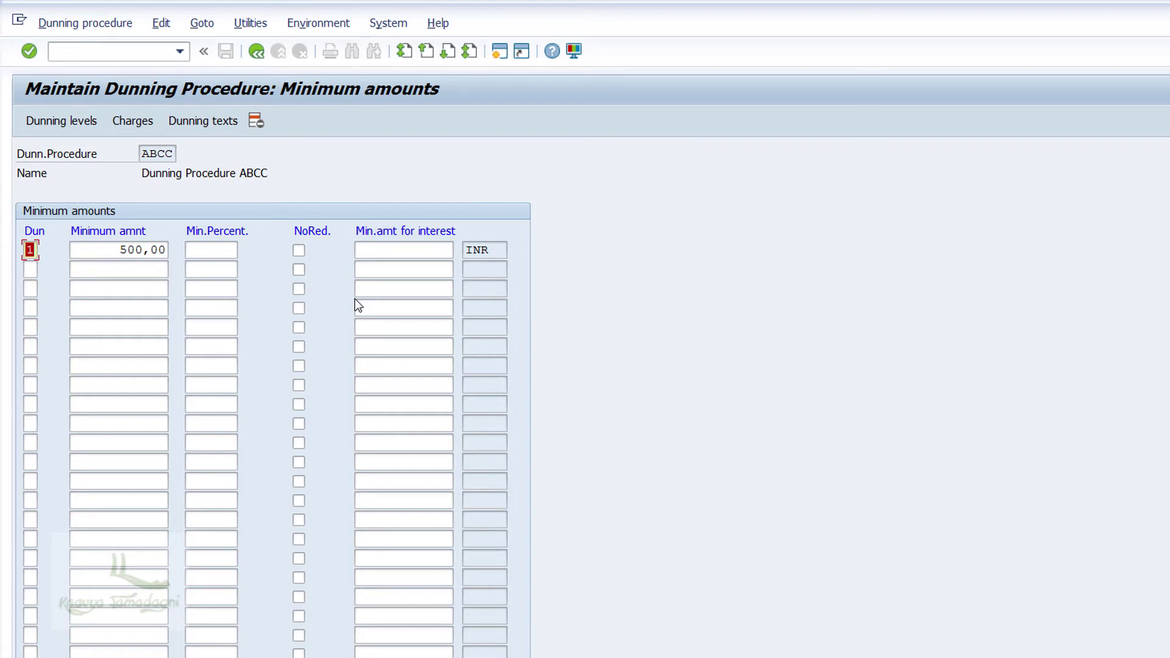
Step: Open the dunning texts for company code ABCC with account type Customer and assign form F150_DUNN_01 to dunning level 1
left_click(192, 122)
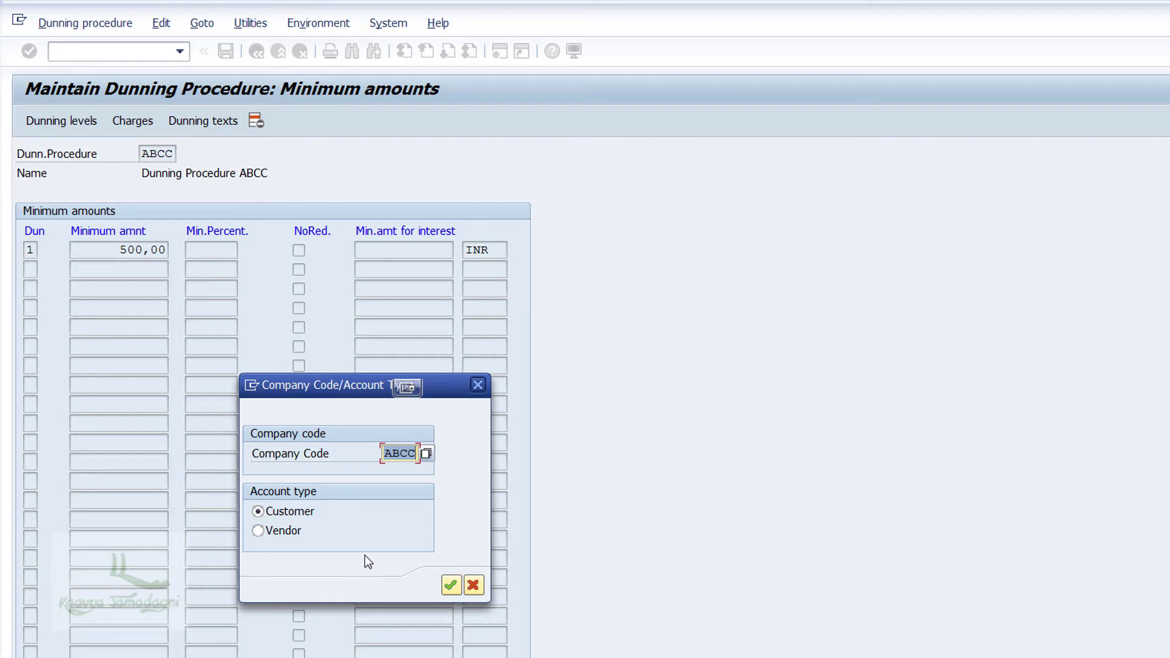
left_click(447, 587)
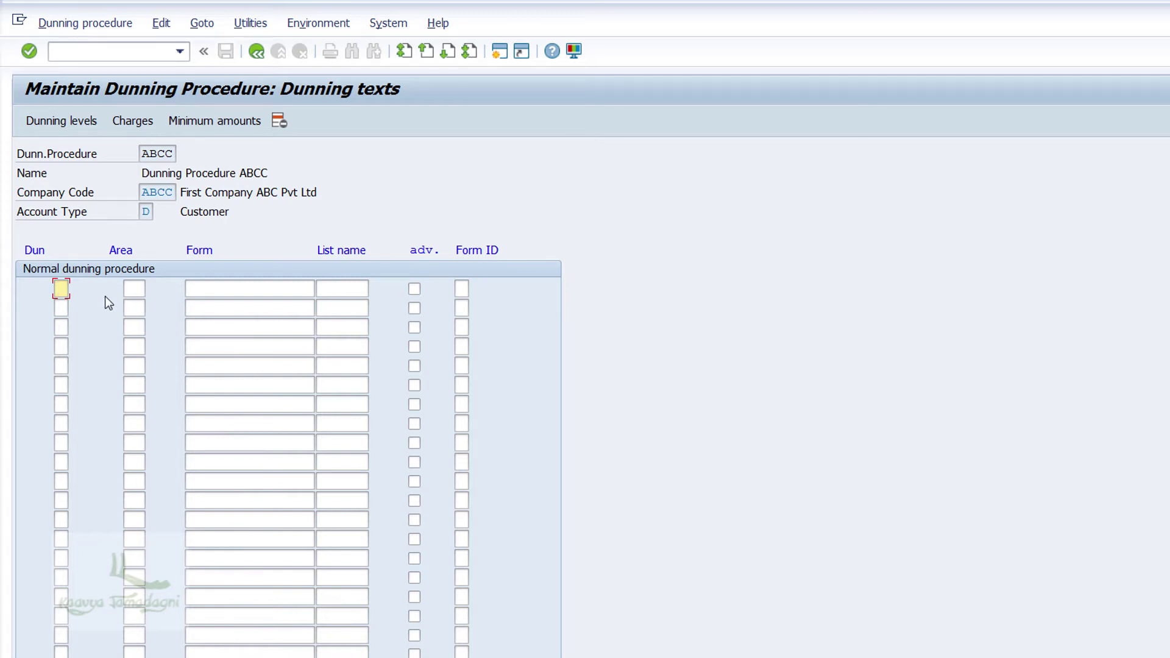
type("1")
key("Tab")
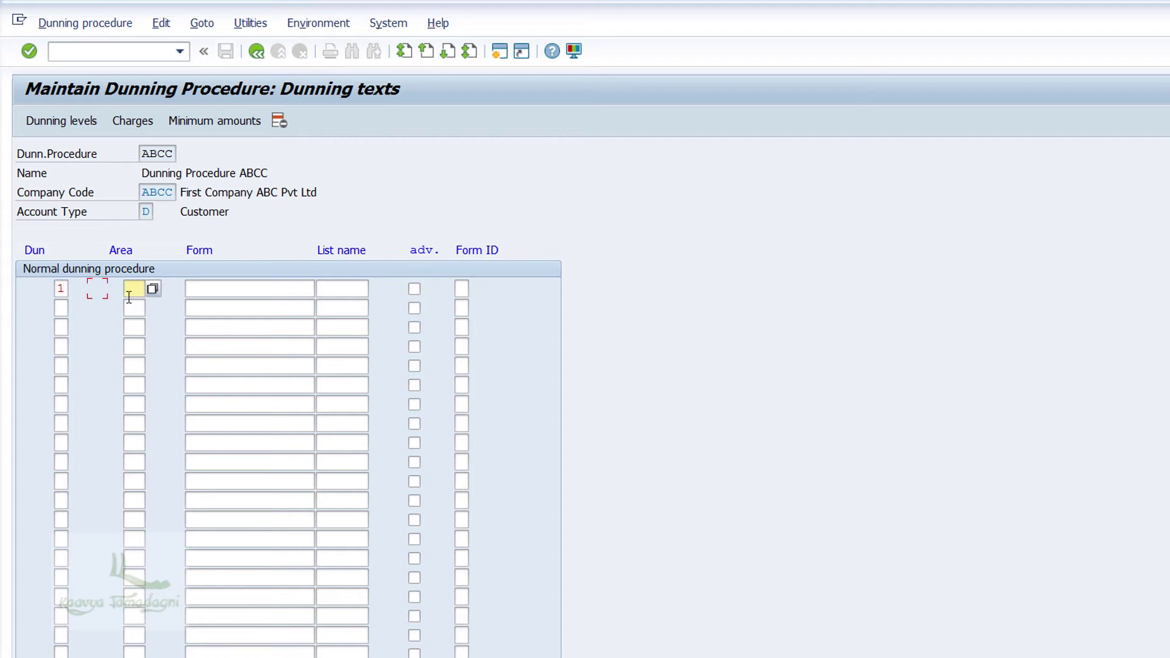
left_click(210, 295)
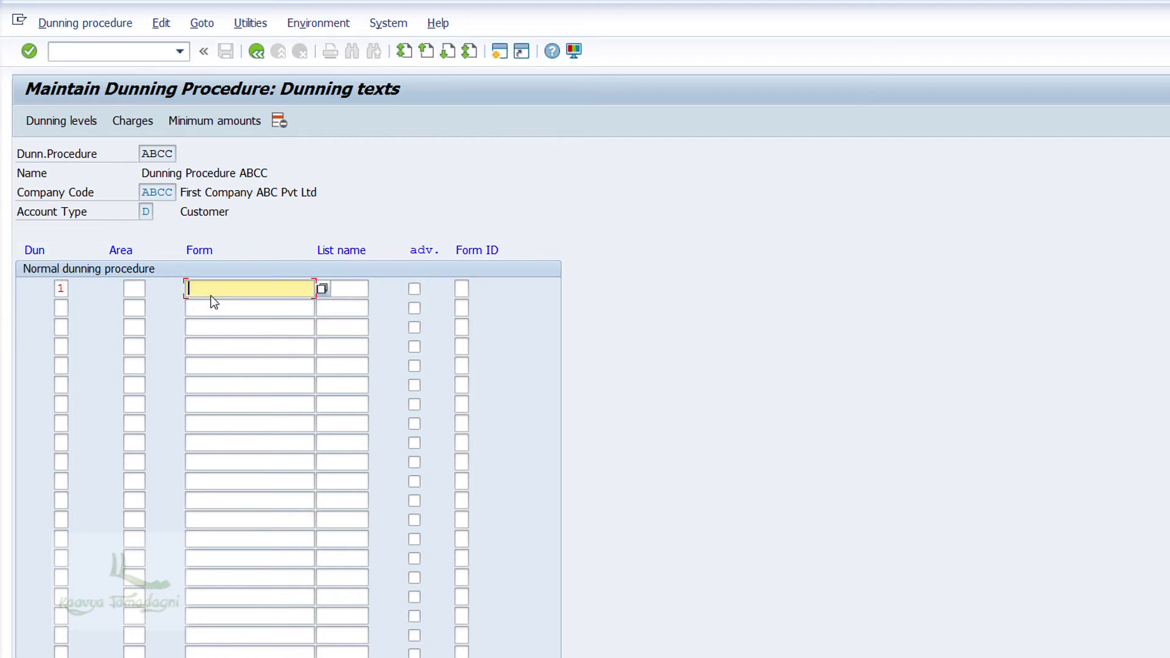
type("F150_DUNN_01")
Step: Assign form F150_DUNN_02 to dunning level 2 in the normal dunning procedure
left_click(60, 308)
type("2")
key("Tab")
key("Tab")
type("F150_DUN")
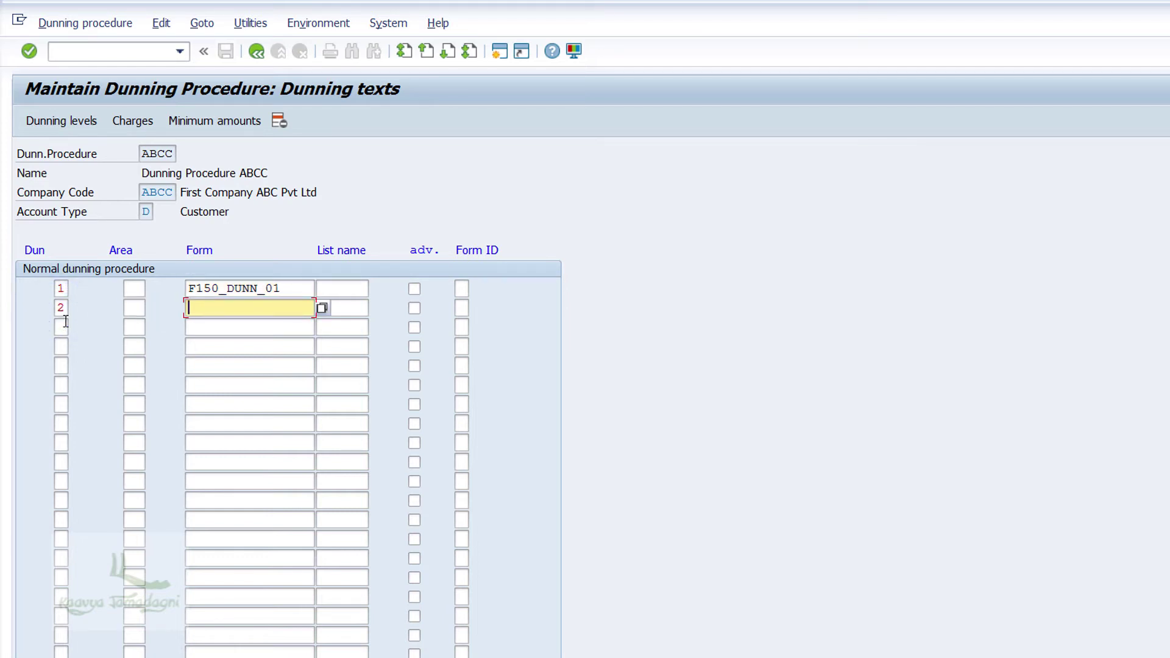
type("N_02")
Step: Assign form F150_DUNN_03 to dunning level 3 and form F150_DUNN_04 to dunning level 4
left_click(61, 326)
type("3")
left_click(227, 334)
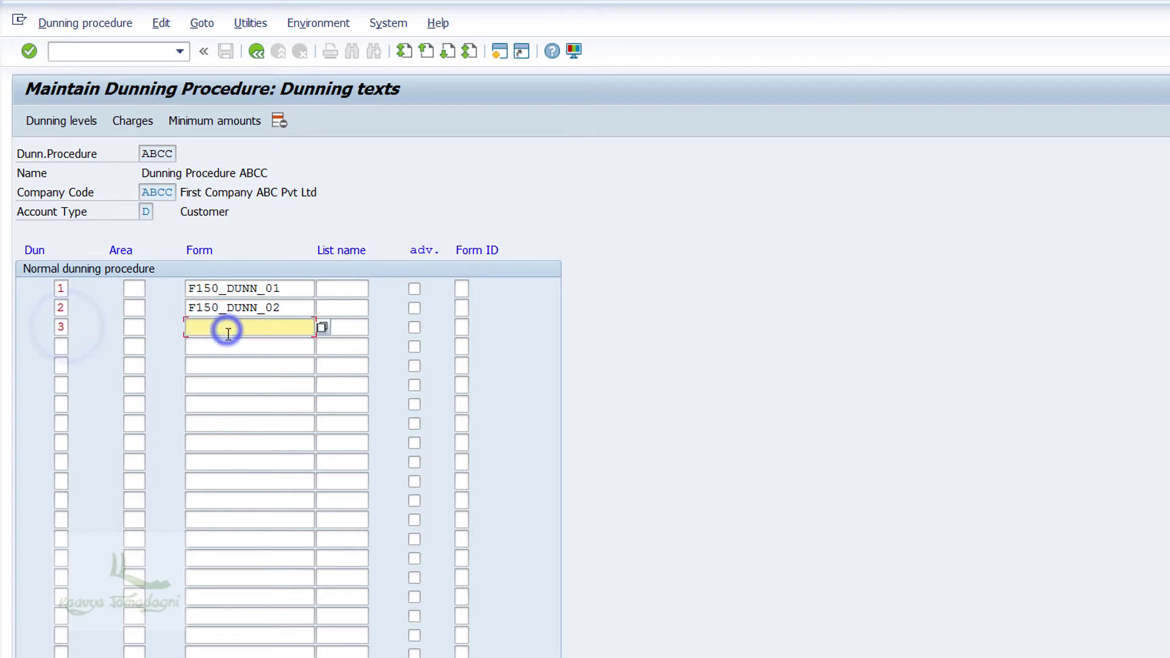
type("F150_DUNN_03")
left_click(61, 346)
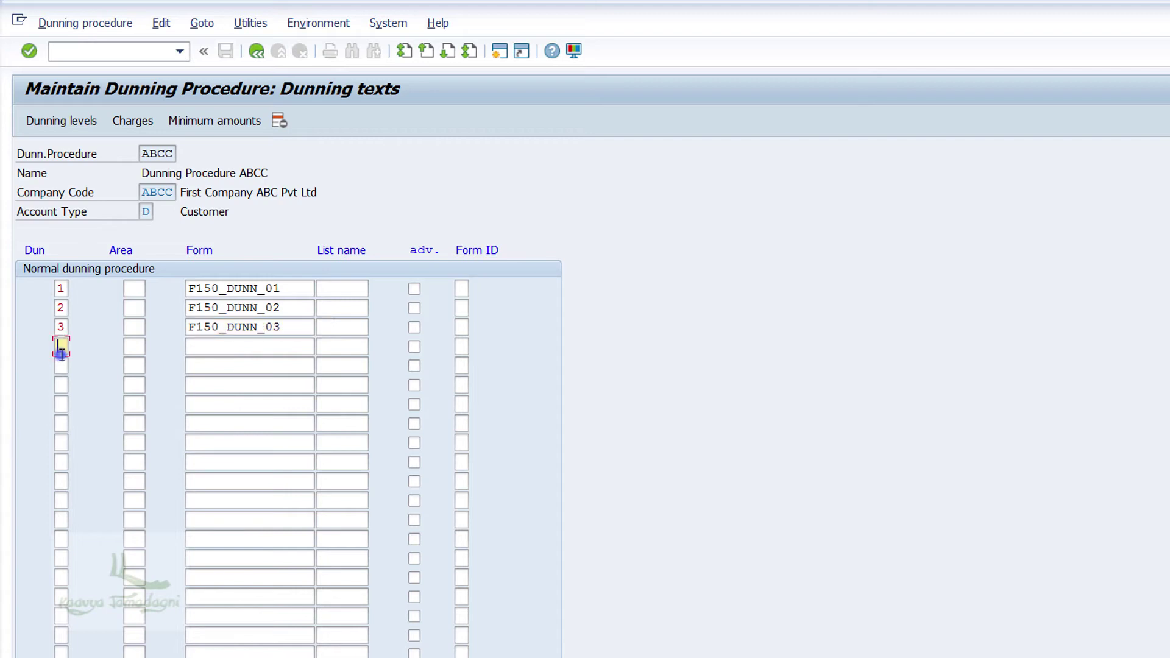
type("4F150_DUNN_")
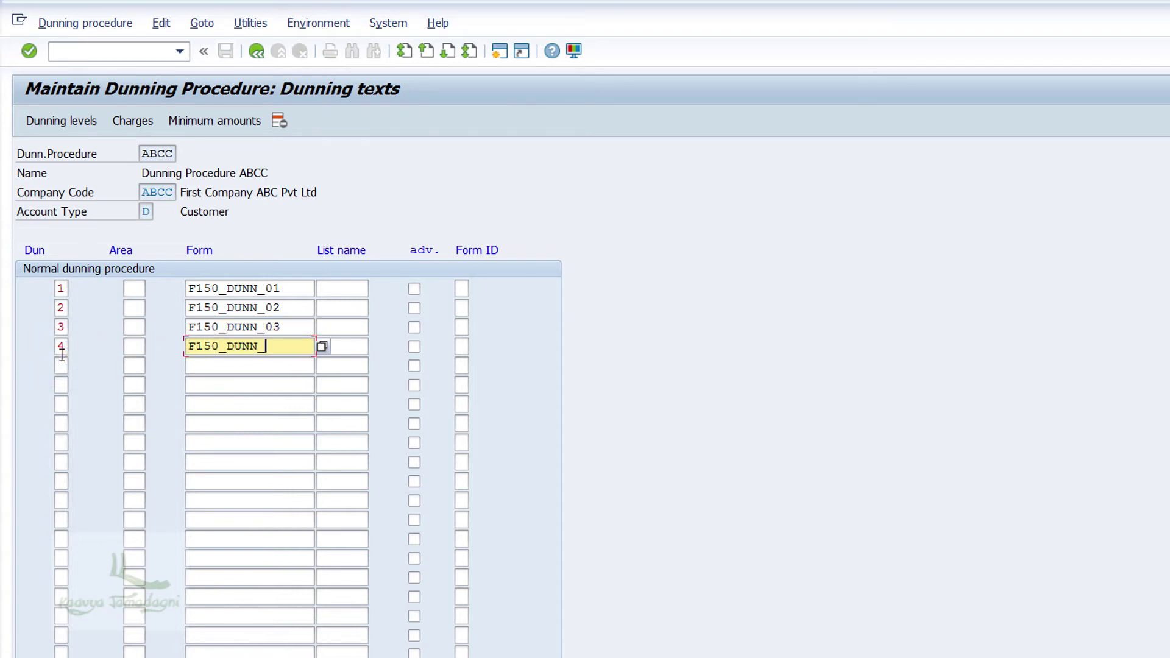
type("04")
Step: Save dunning procedure ABCC under the SAP FI Enterprise Structure Configuration customizing request and exit the dunning procedure maintenance
left_click(257, 52)
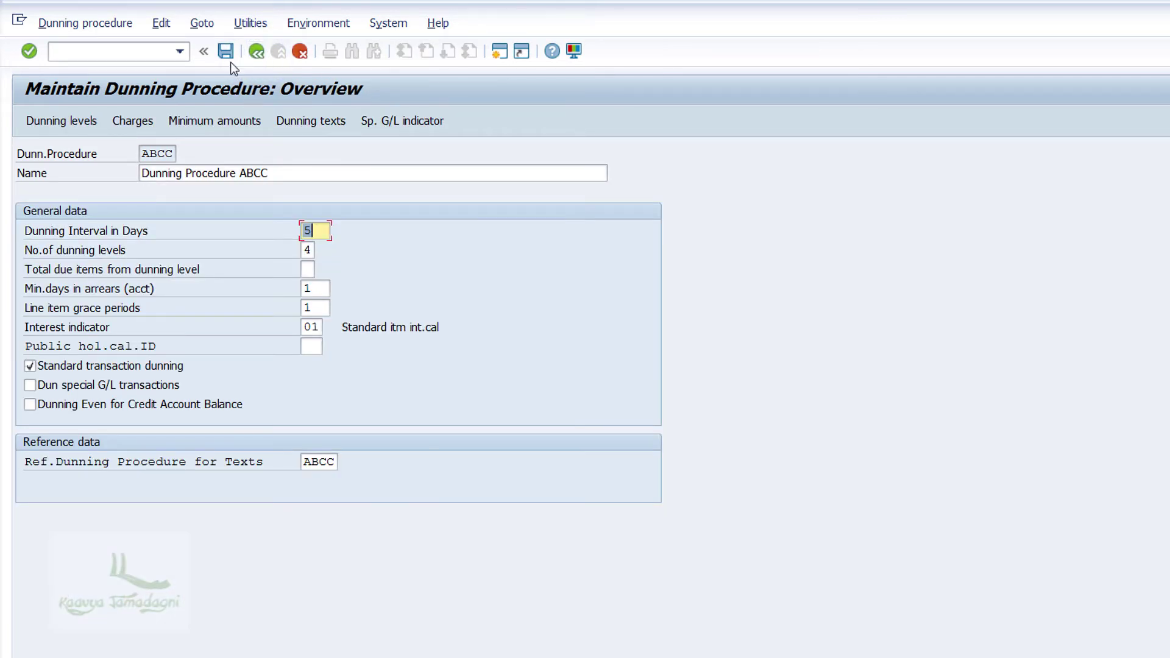
left_click(227, 52)
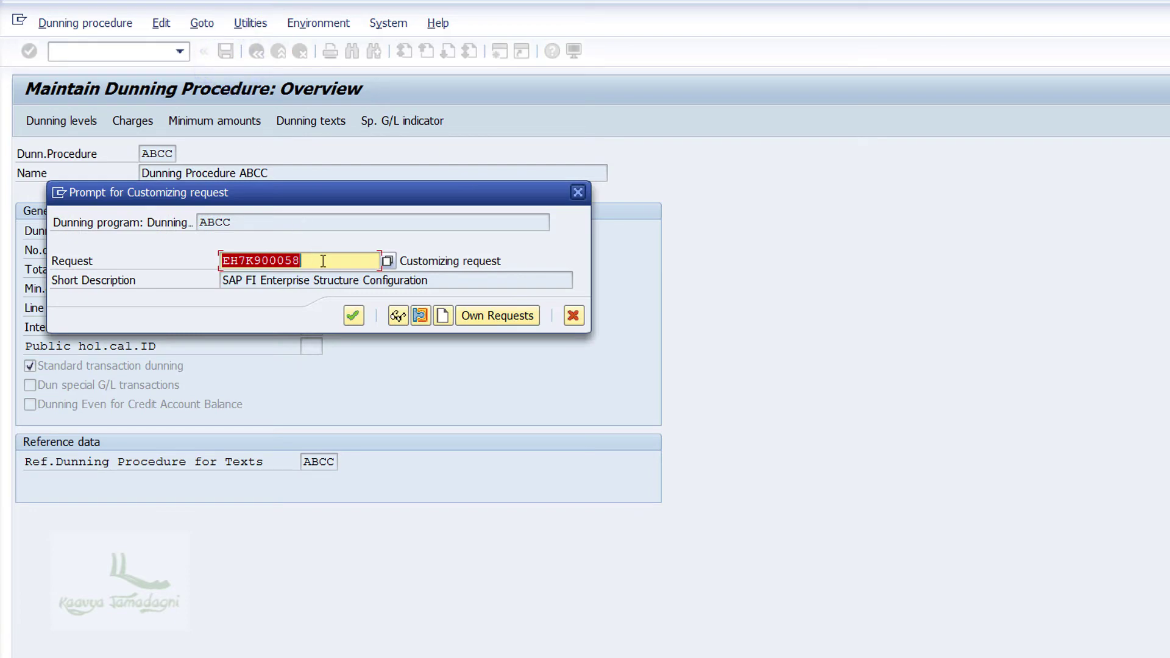
left_click(359, 321)
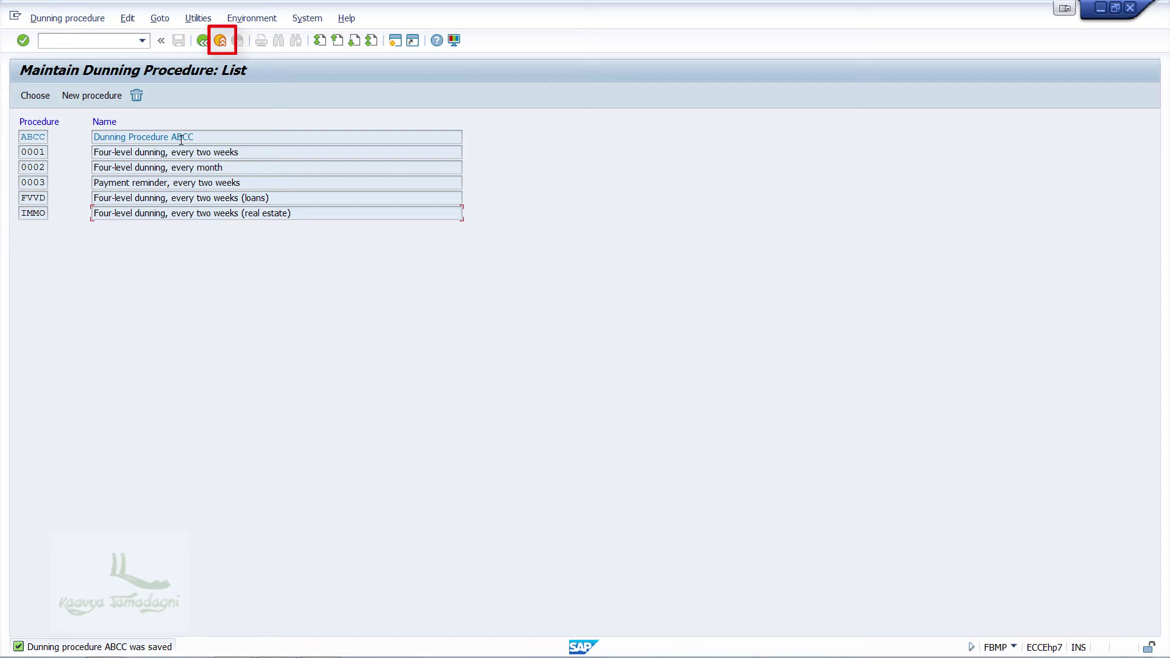
key("shift+F3")
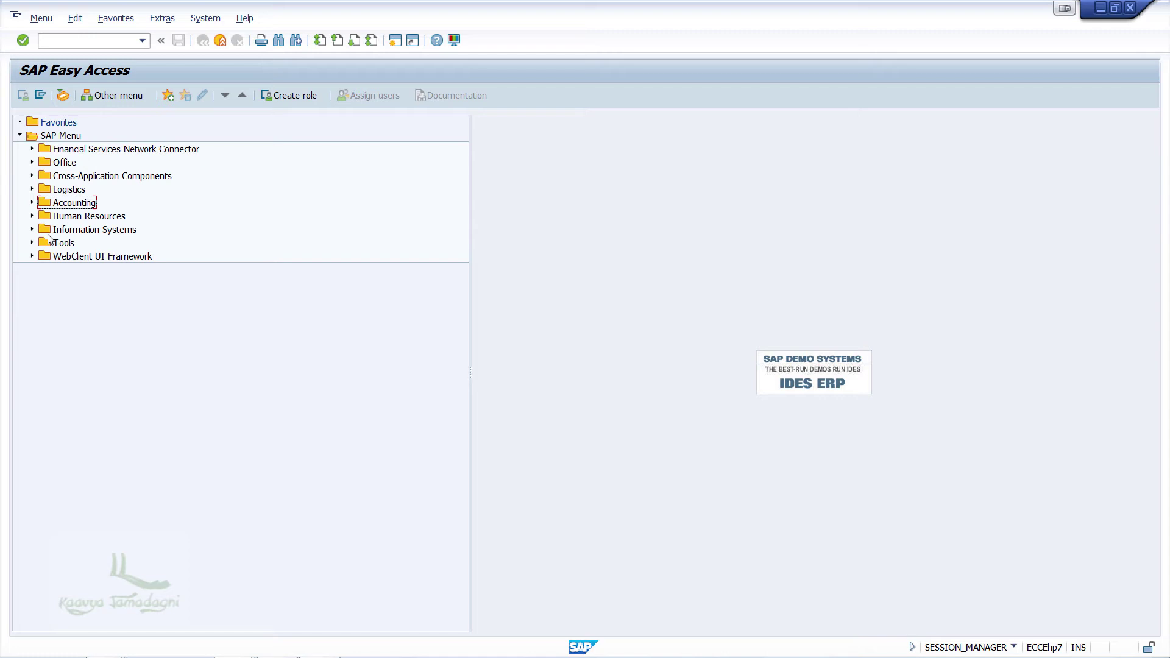
Step: Open the customer change transaction FD02 from the Accounts Receivable master records
left_click(31, 203)
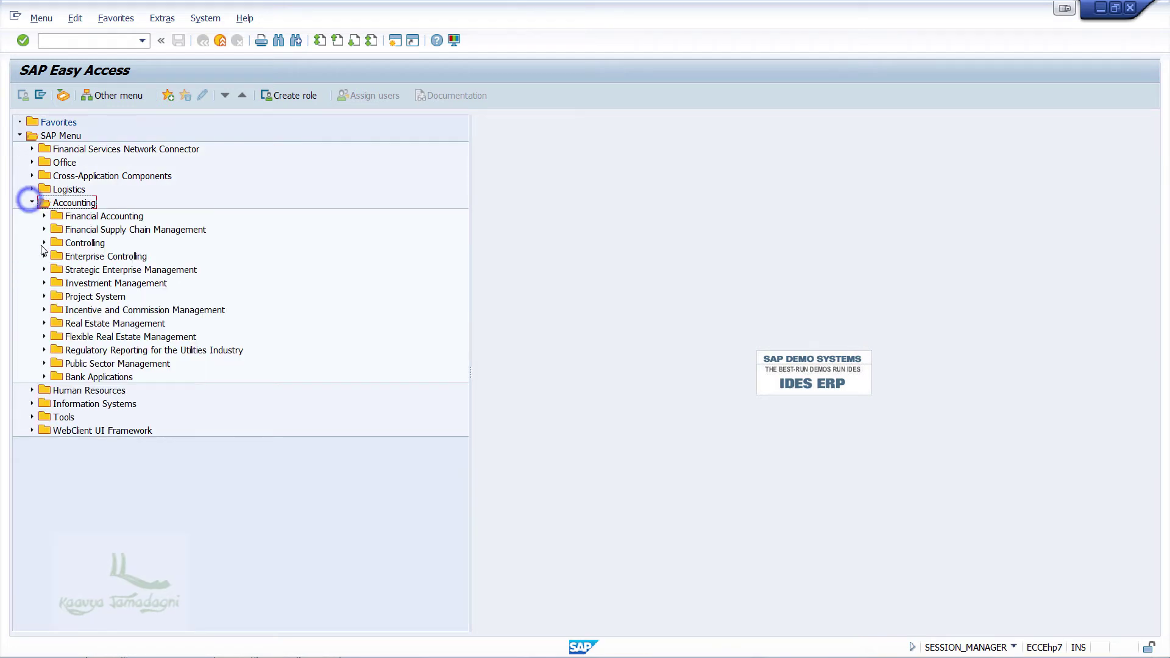
left_click(43, 217)
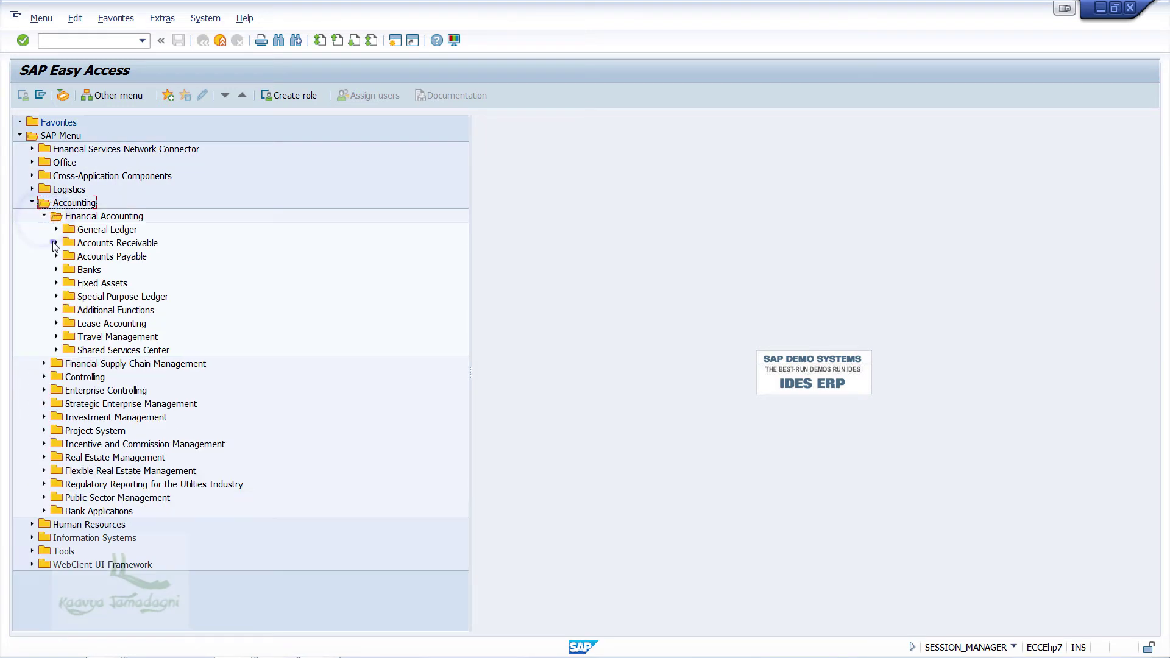
left_click(56, 242)
left_click(69, 296)
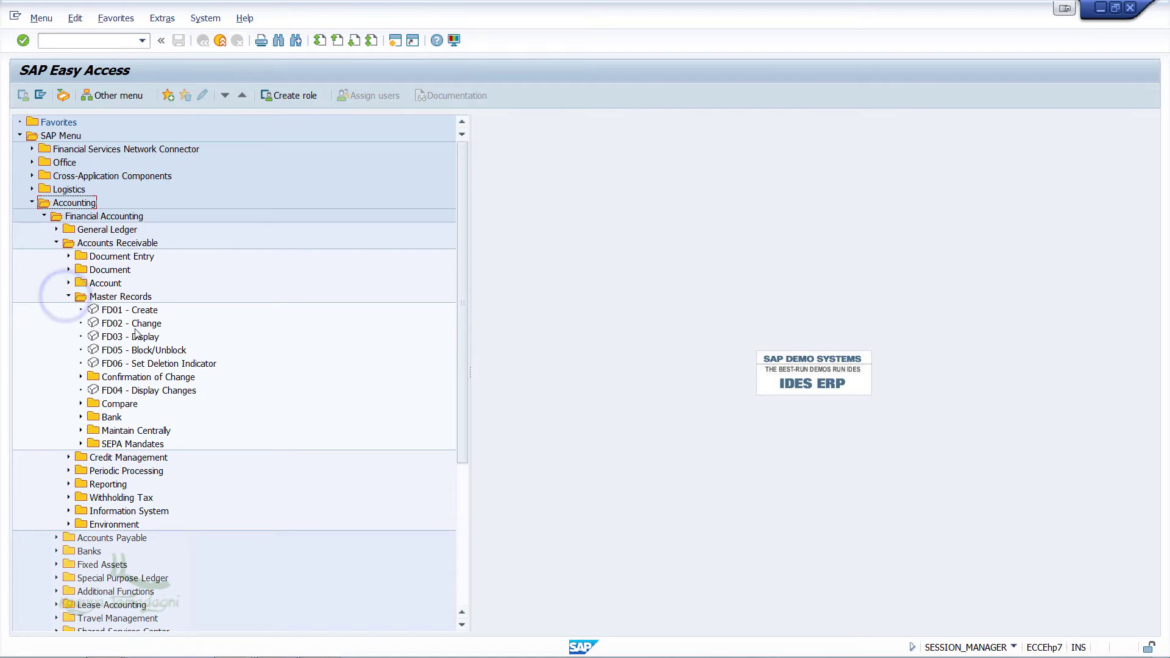
double_click(134, 323)
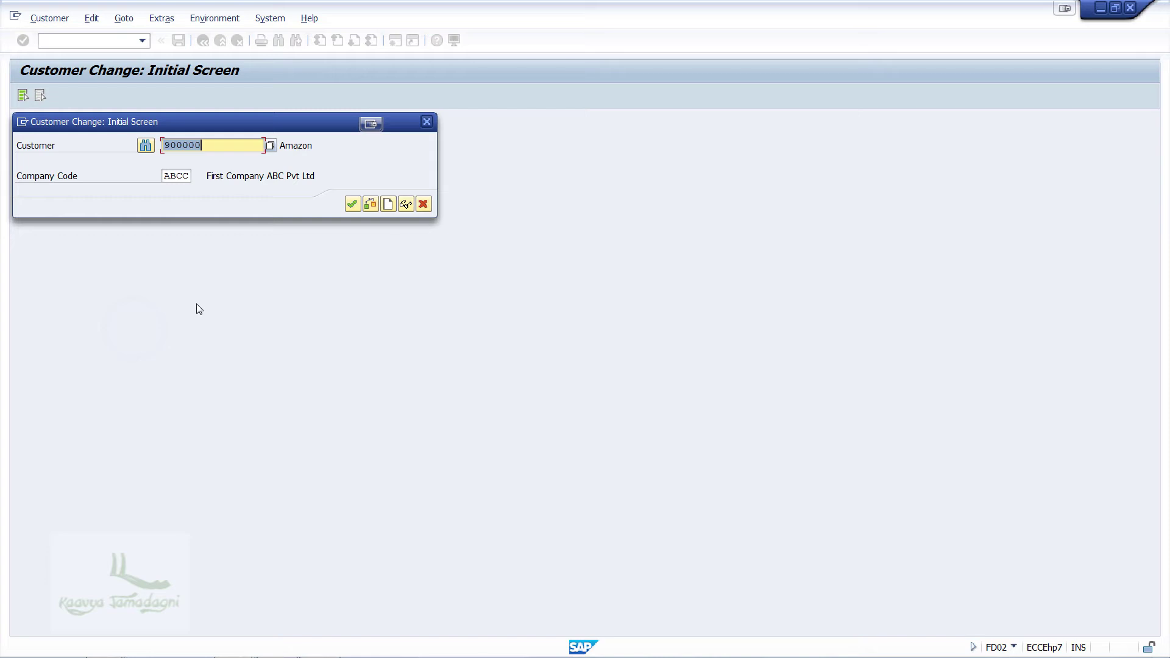
Step: Assign dunning procedure ABCC in the correspondence data of customer Amazon for company code ABCC and save the customer
left_click(352, 204)
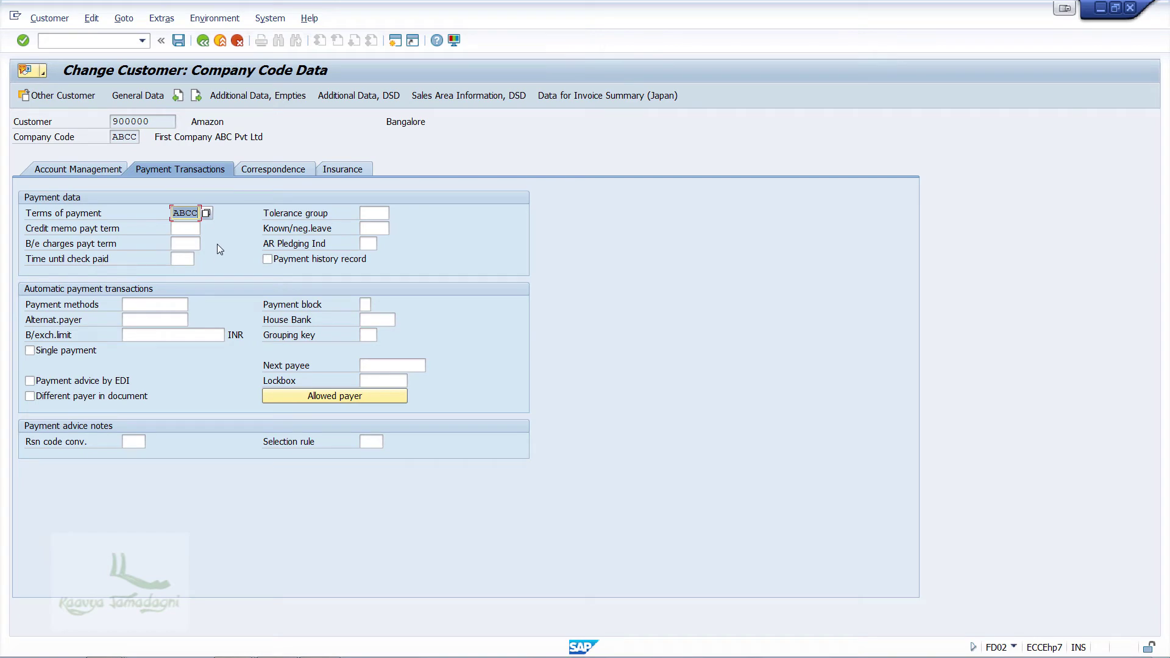
left_click(266, 172)
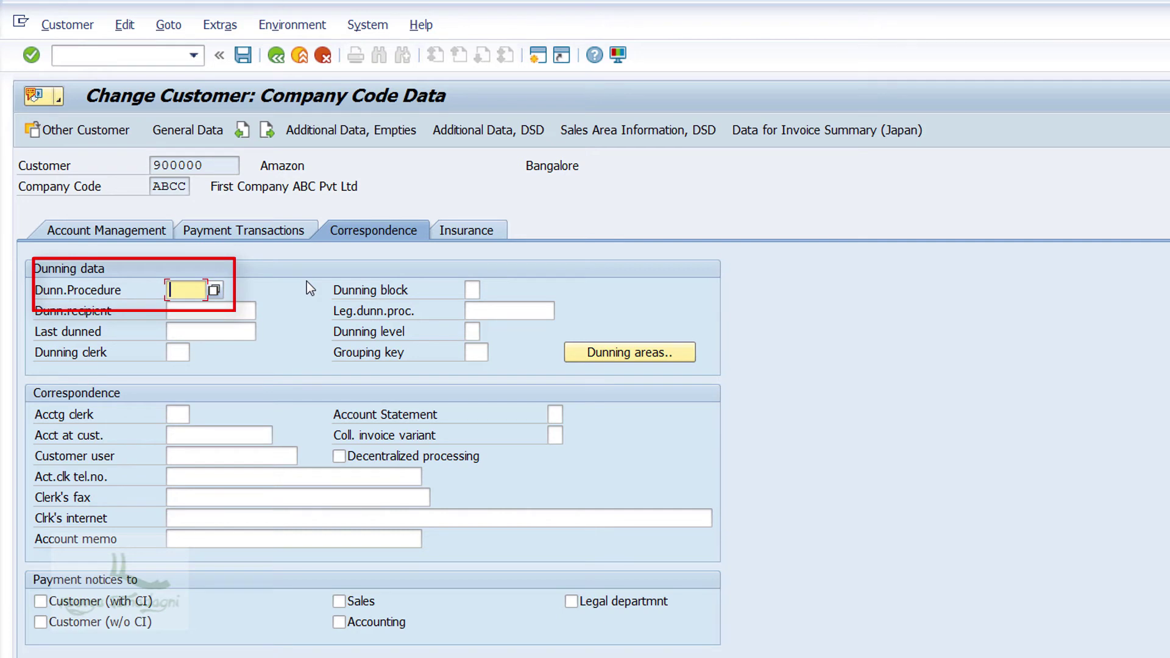
type("ABCC")
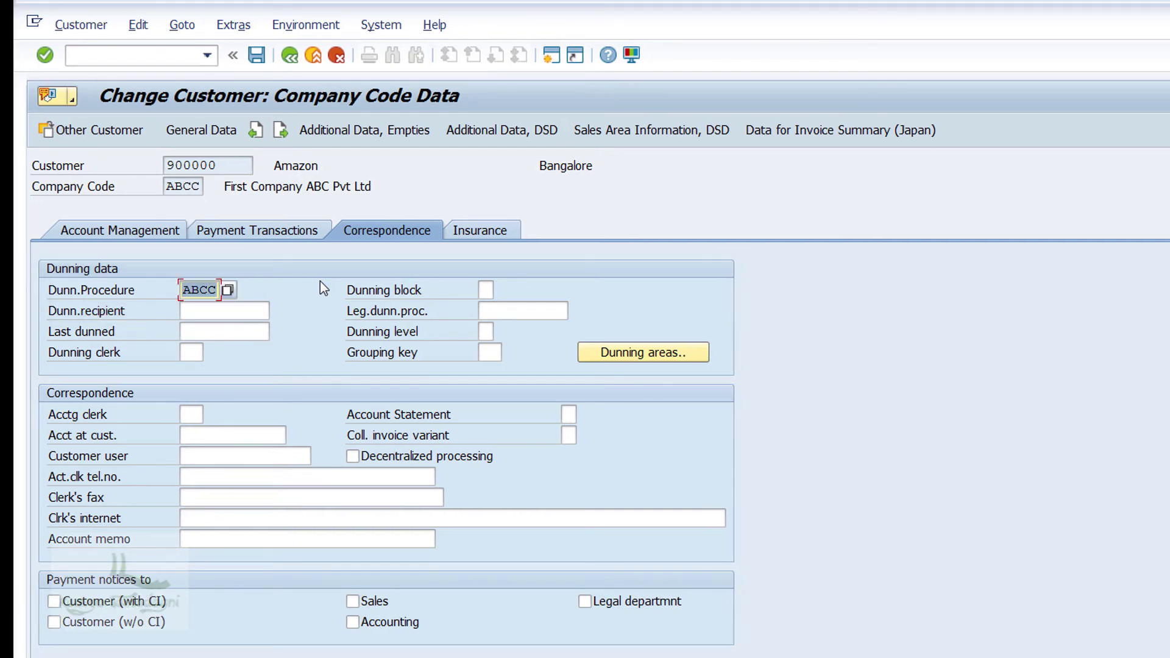
key("Return")
key("ctrl+s")
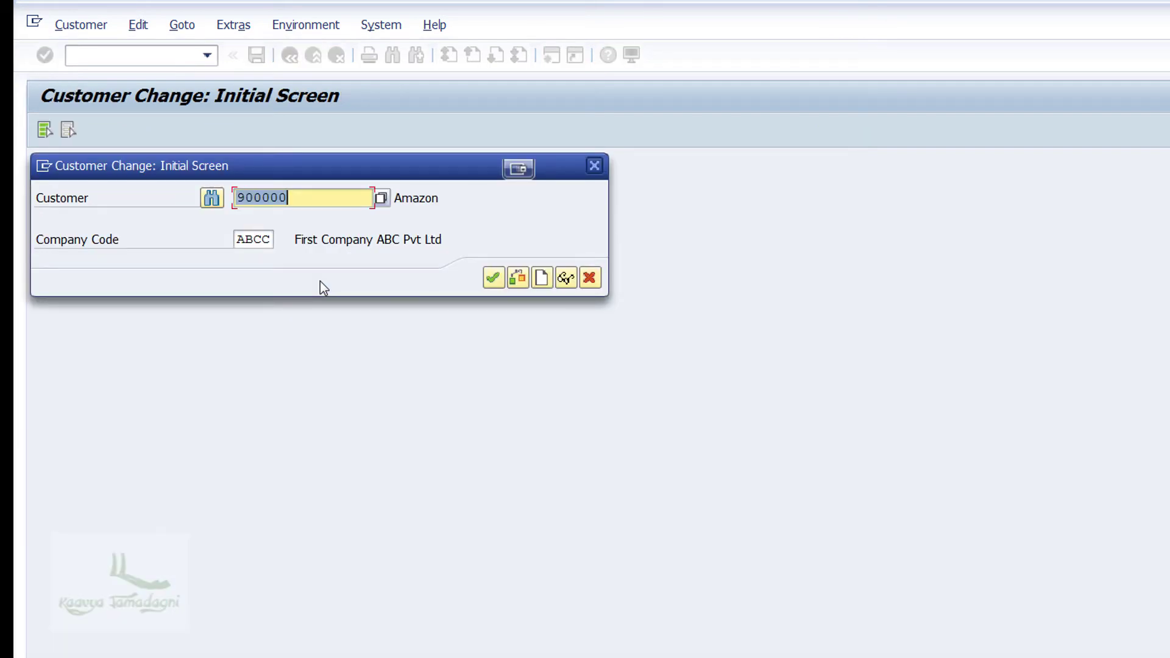
Step: Assign dunning procedure ABCC to customer Ebay in company code ABCC, save it and leave the customer change transaction
key("BackSpace")
type("1")
key("Return")
left_click(192, 289)
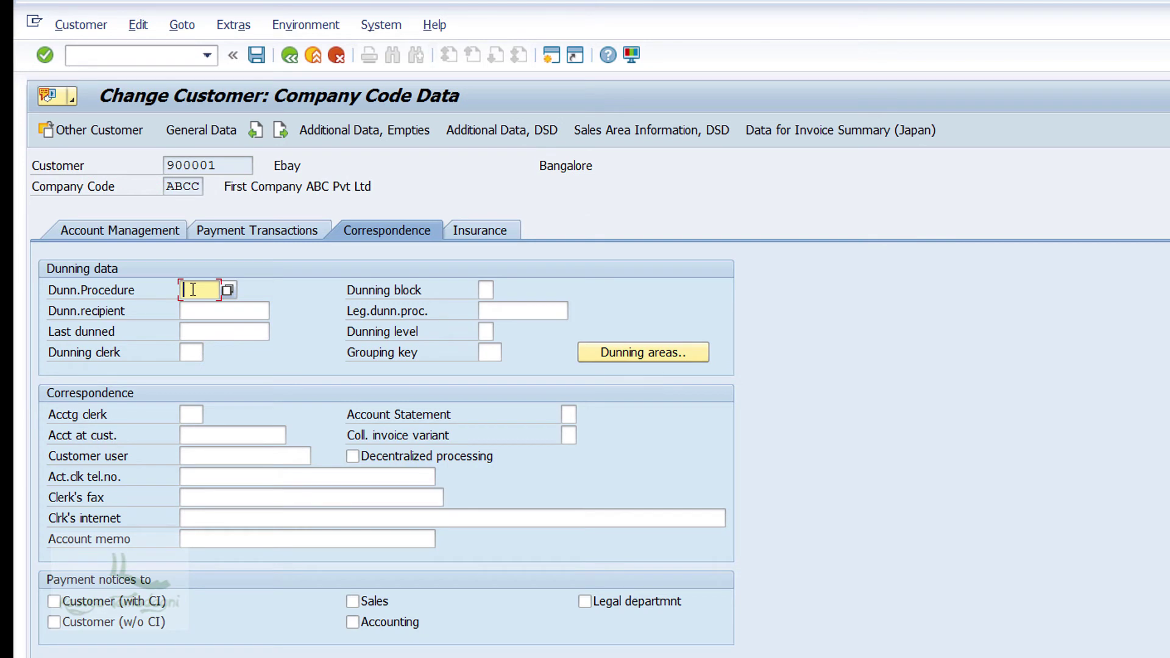
type("ABCC")
left_click(256, 55)
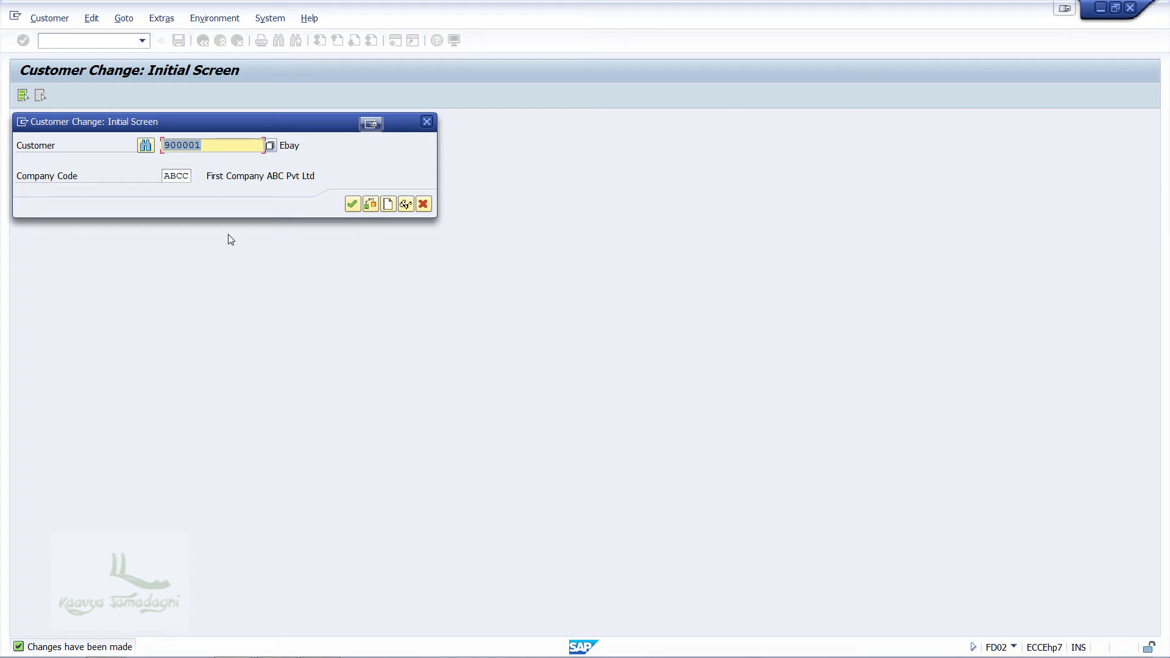
left_click(424, 205)
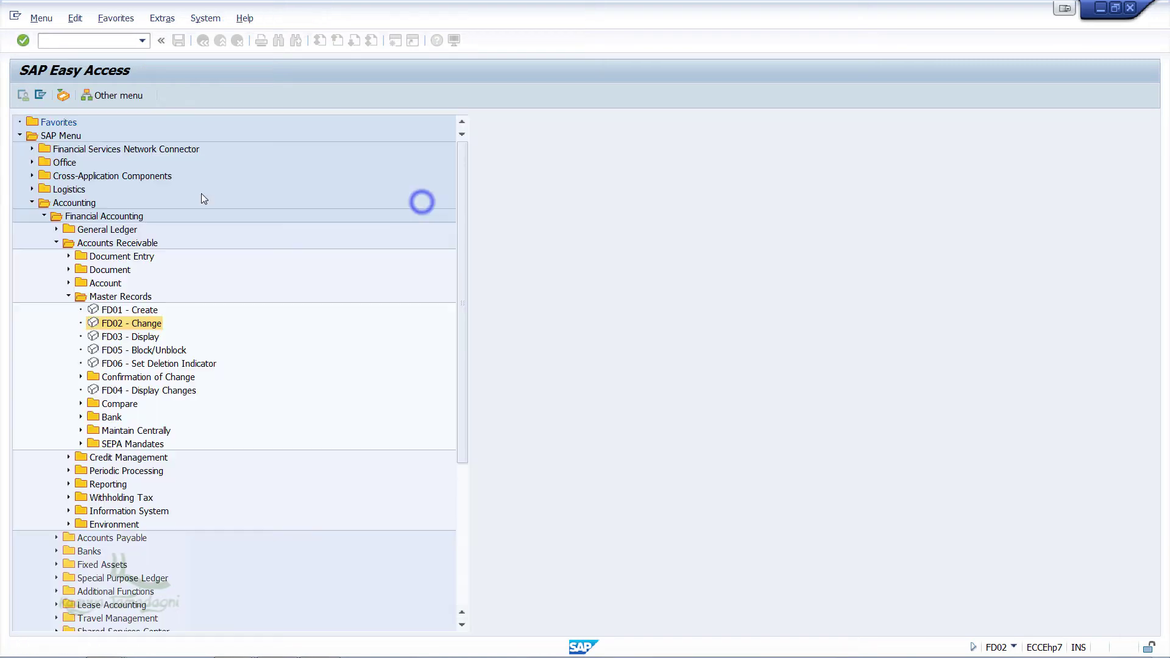
Step: Open customer invoice entry FB70 from the Accounts Receivable document entry transactions
left_click(68, 296)
left_click(68, 256)
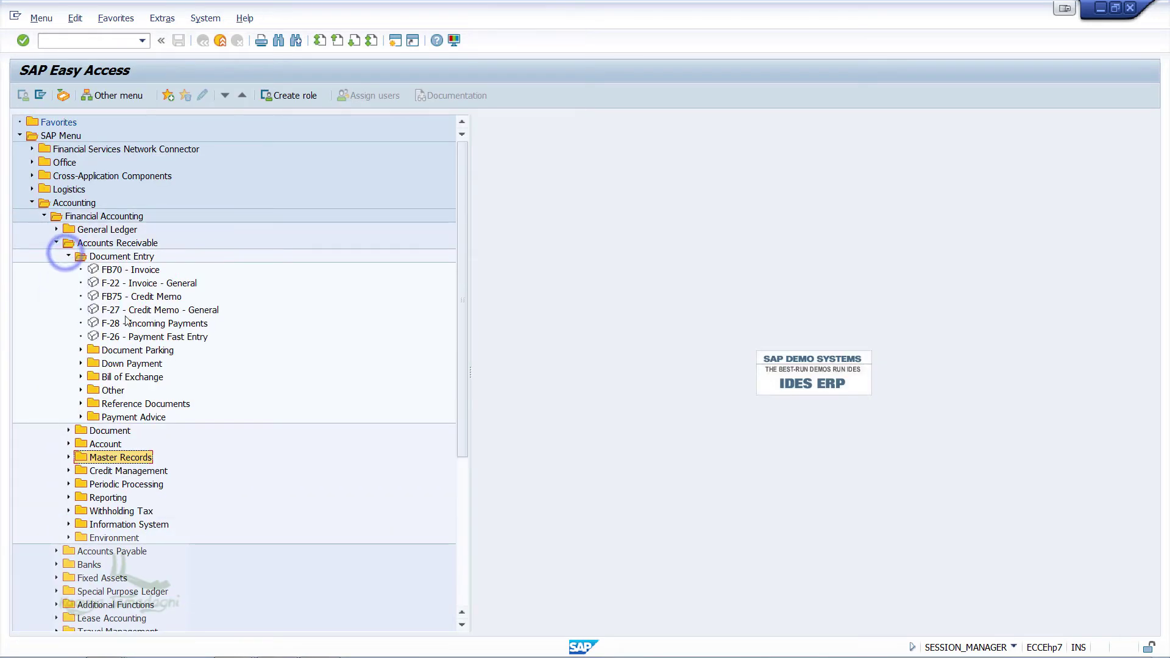
double_click(131, 269)
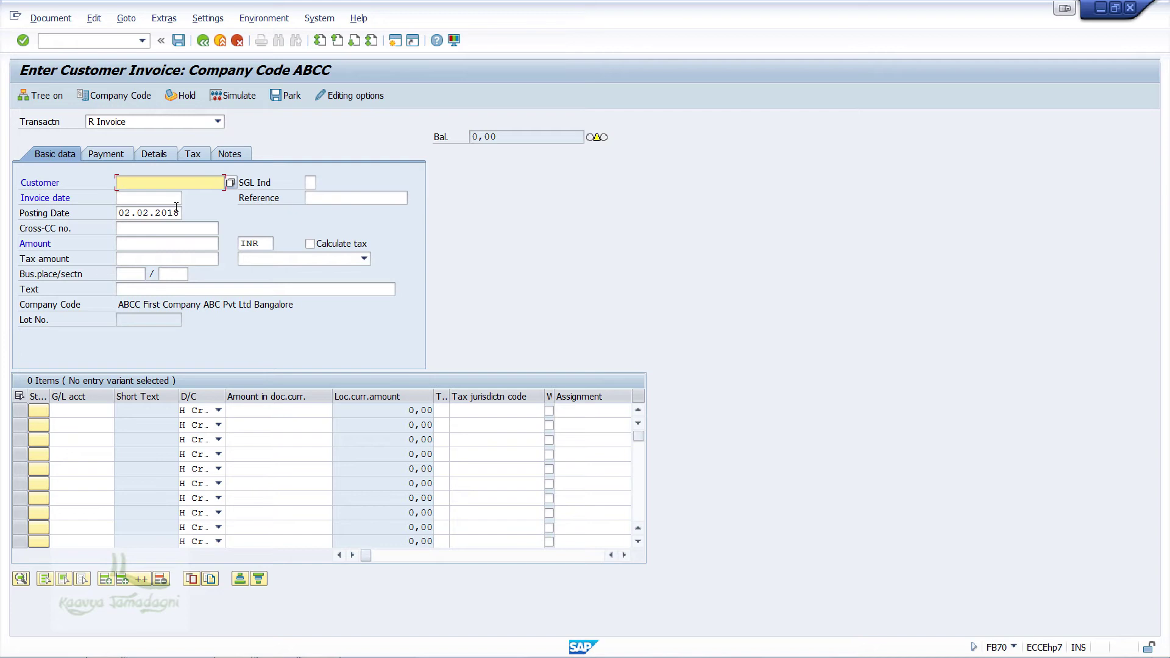
Step: Fill in the invoice header with Amazon's customer number, invoice date 02.02.2018 and an amount of 5000 INR
type("900000")
key("Return")
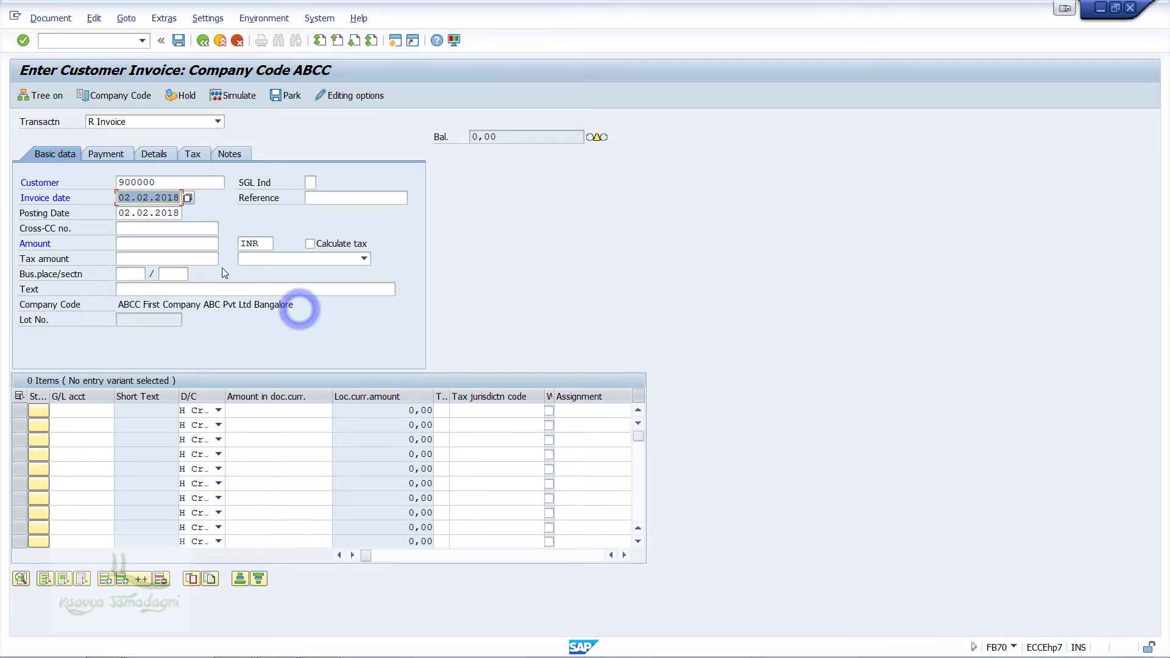
left_click(171, 244)
type("50")
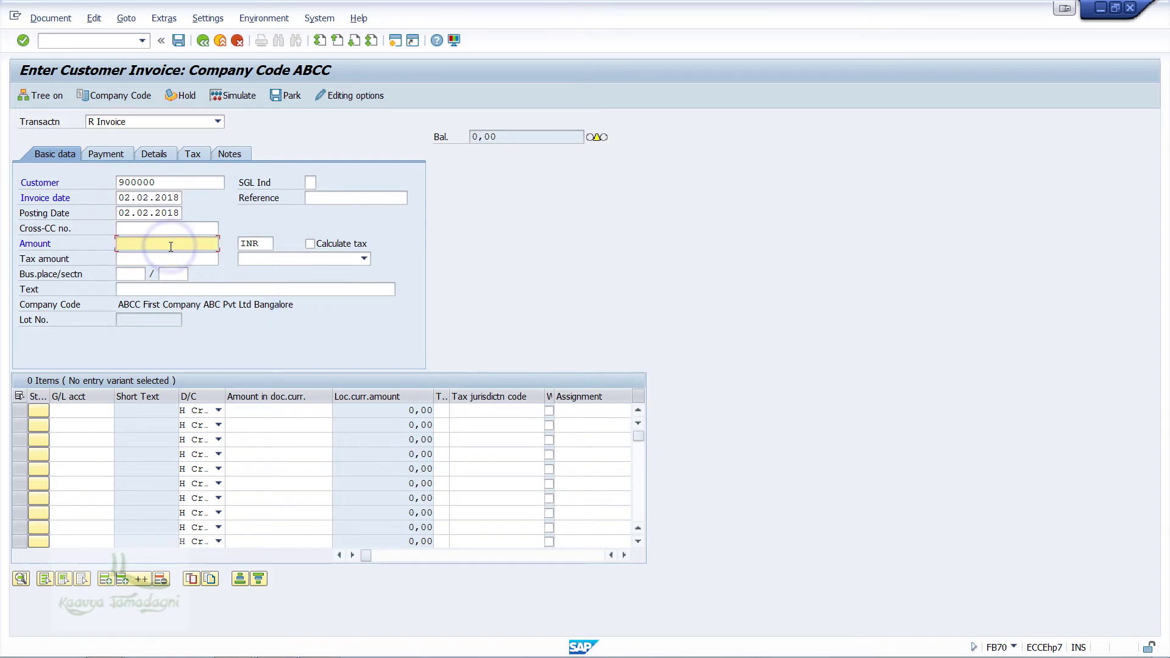
type("00")
Step: Add a credit line item of 5000 to the Credit Sales G/L account and simulate the invoice
left_click(91, 410)
key("F4")
left_click(457, 628)
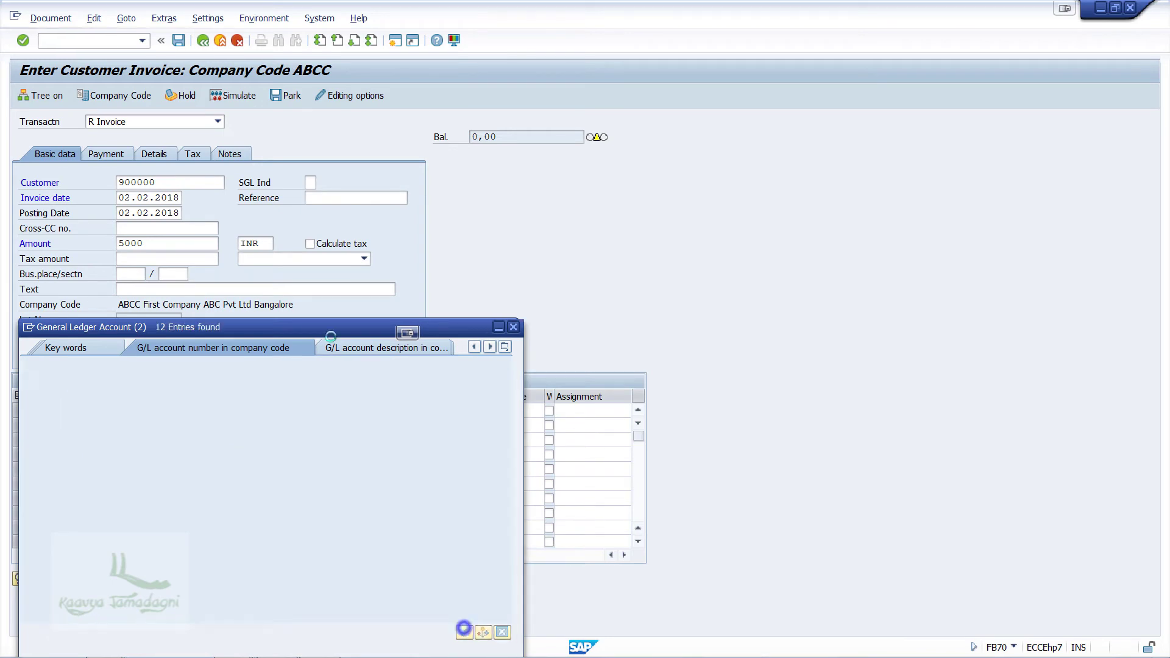
double_click(107, 214)
left_click(272, 411)
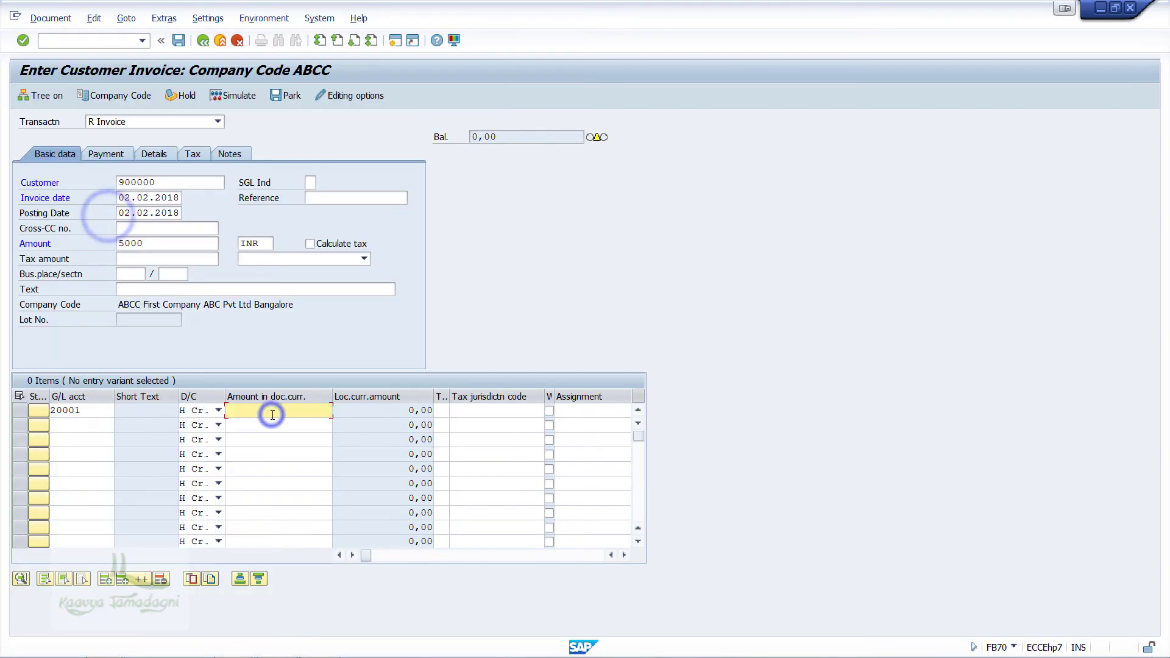
type("5000")
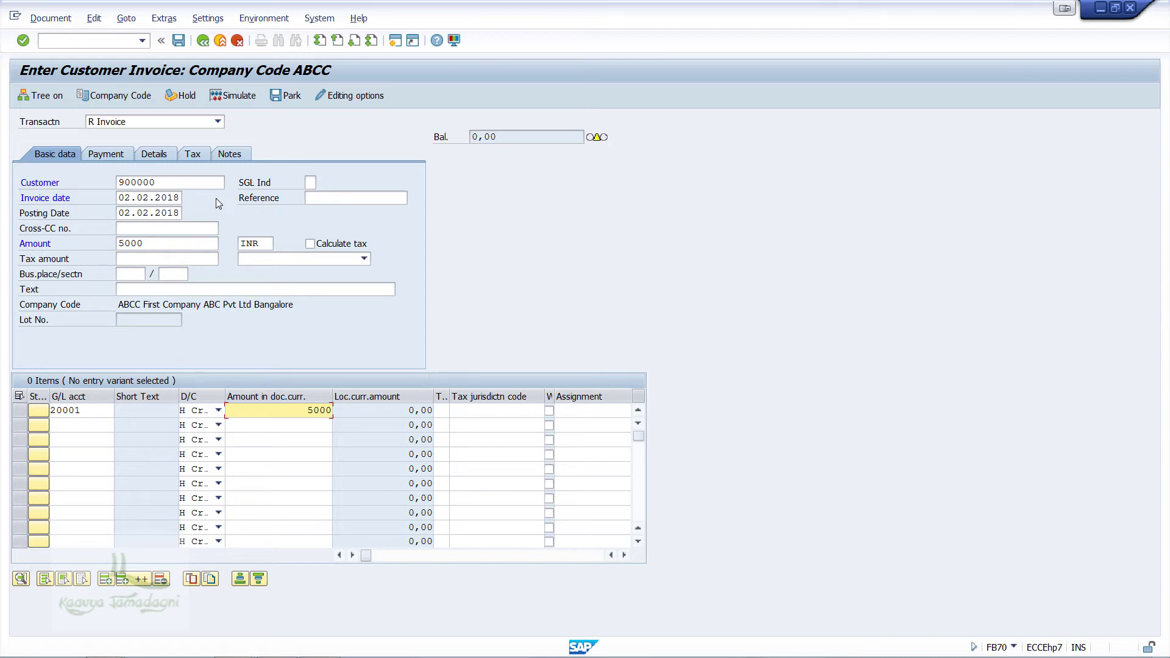
left_click(232, 93)
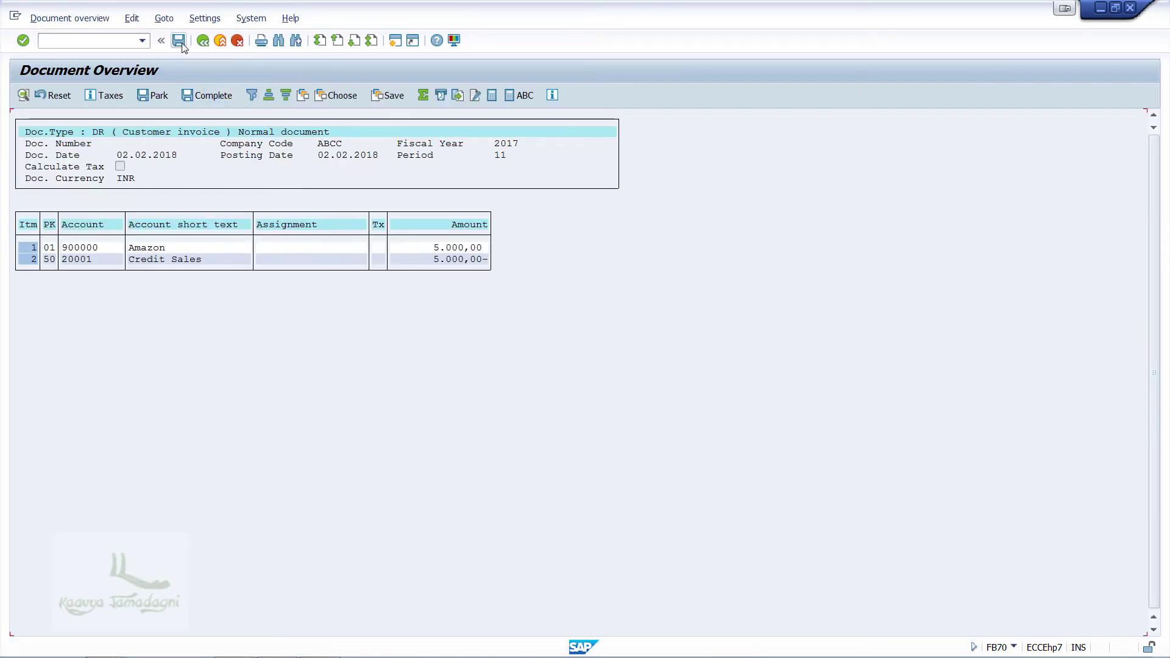
Step: Post the simulated invoice and enter another Amazon invoice dated 01.12.2017 for 4000 INR against the Credit Sales G/L account
left_click(180, 42)
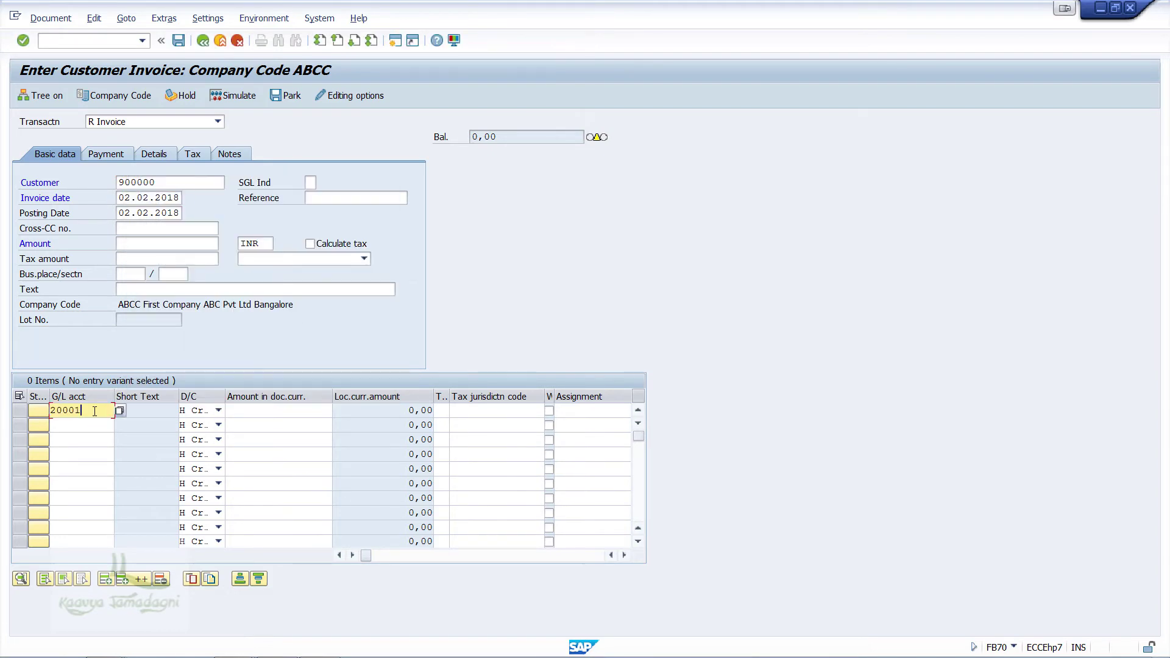
key("Return")
type("4000")
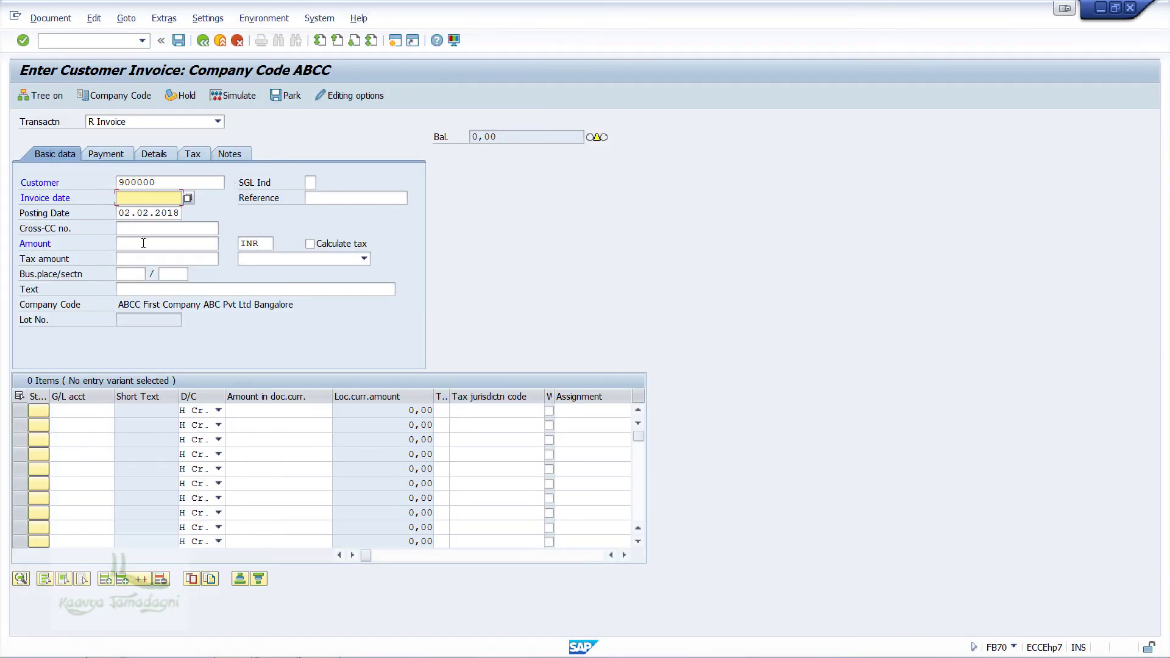
key("F4")
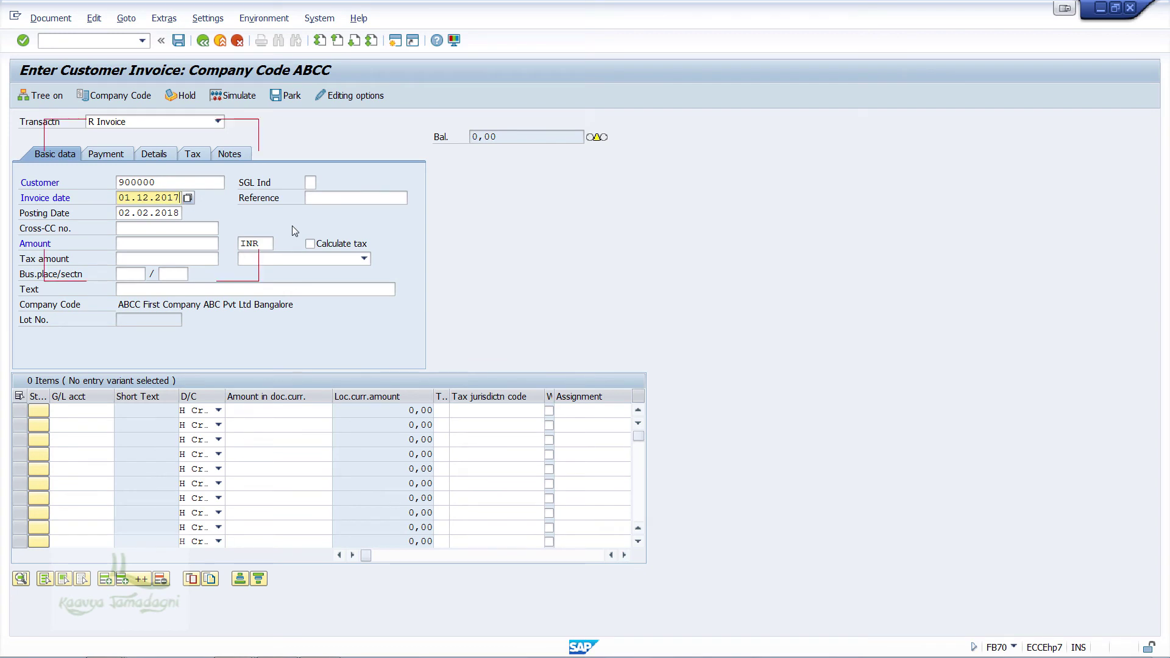
left_click(84, 411)
type("20")
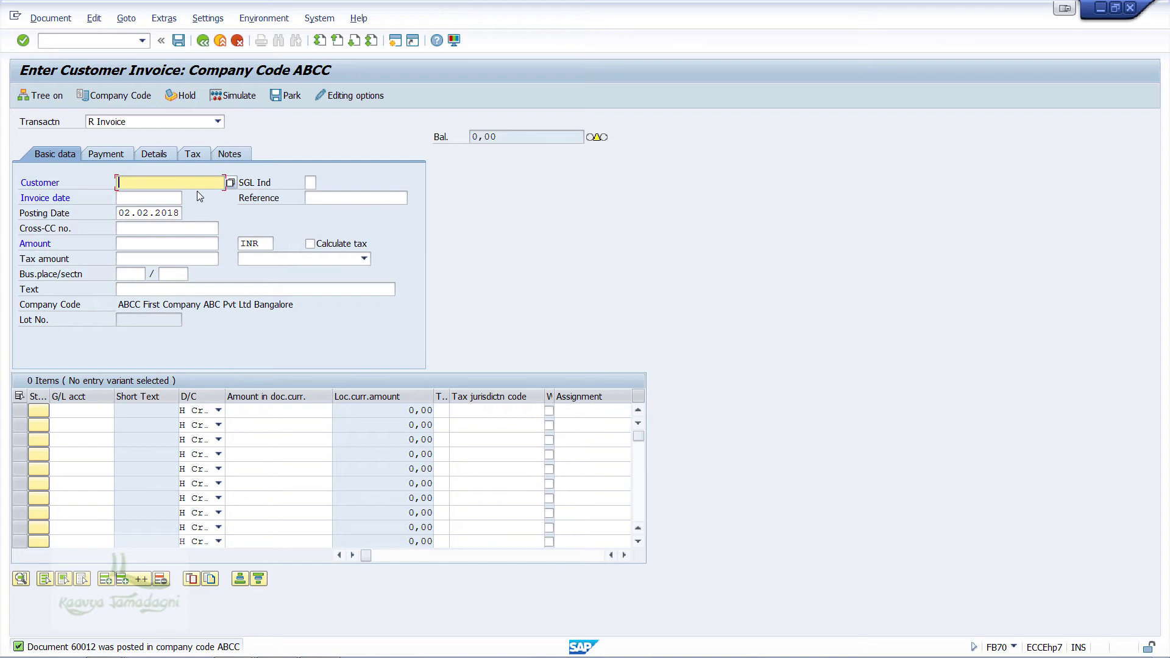
Step: Display all line items of Amazon's customer account in company code ABCC with transaction FBL5N
left_click(82, 40)
type("/of")
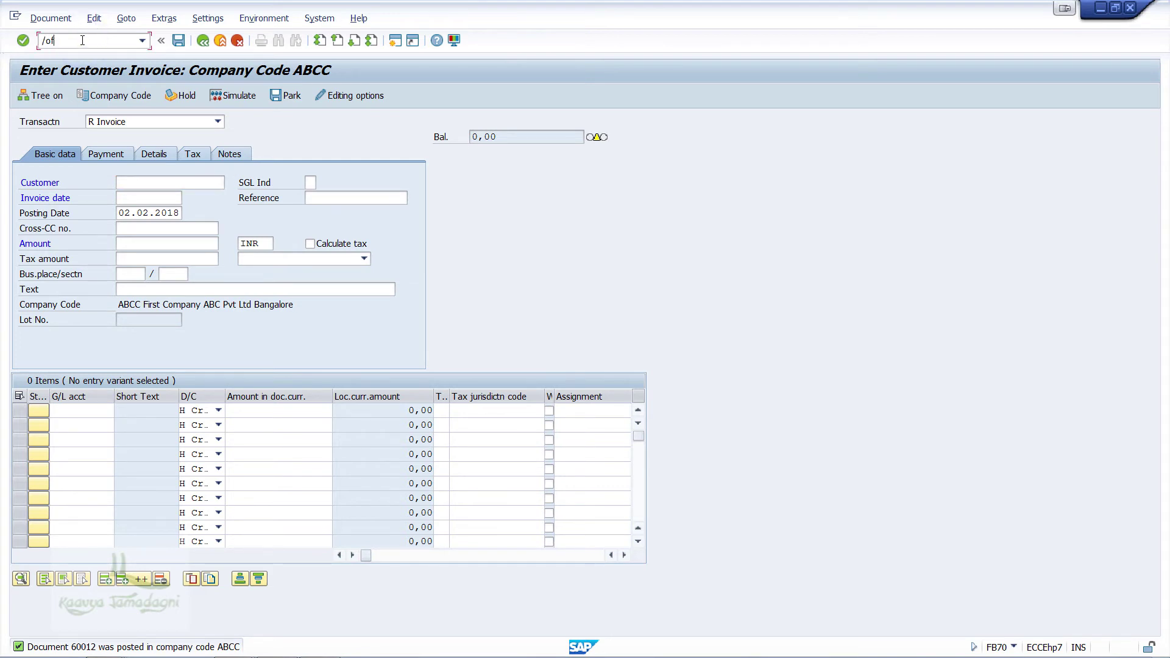
type("bl5n")
key("Return")
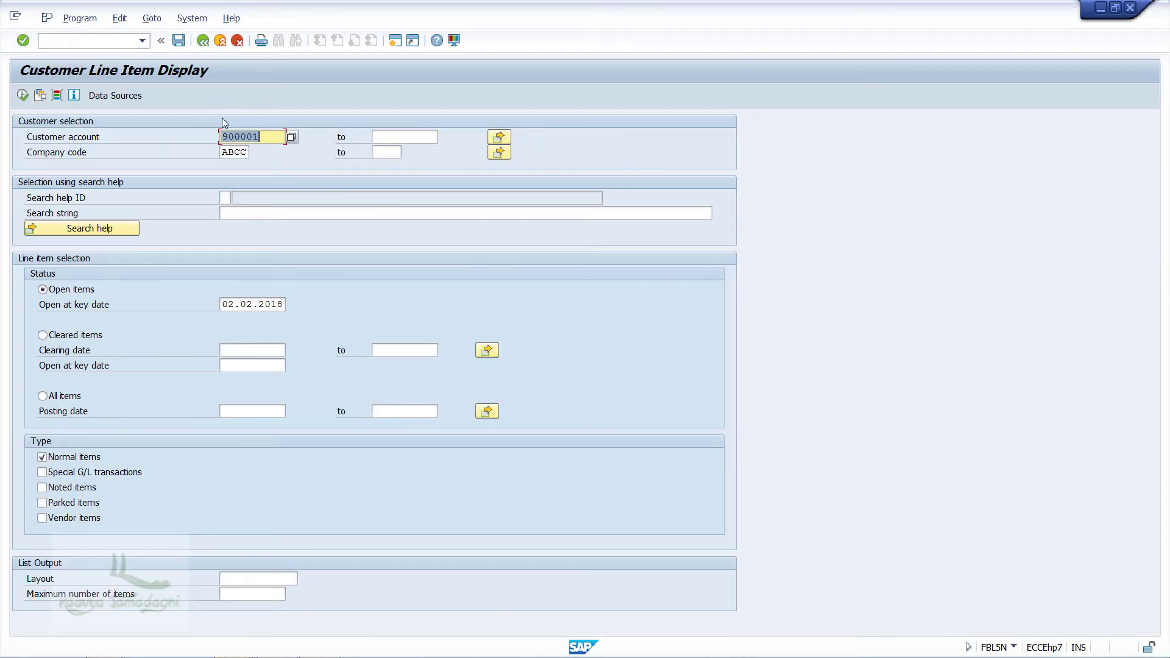
key("End")
left_click(60, 397)
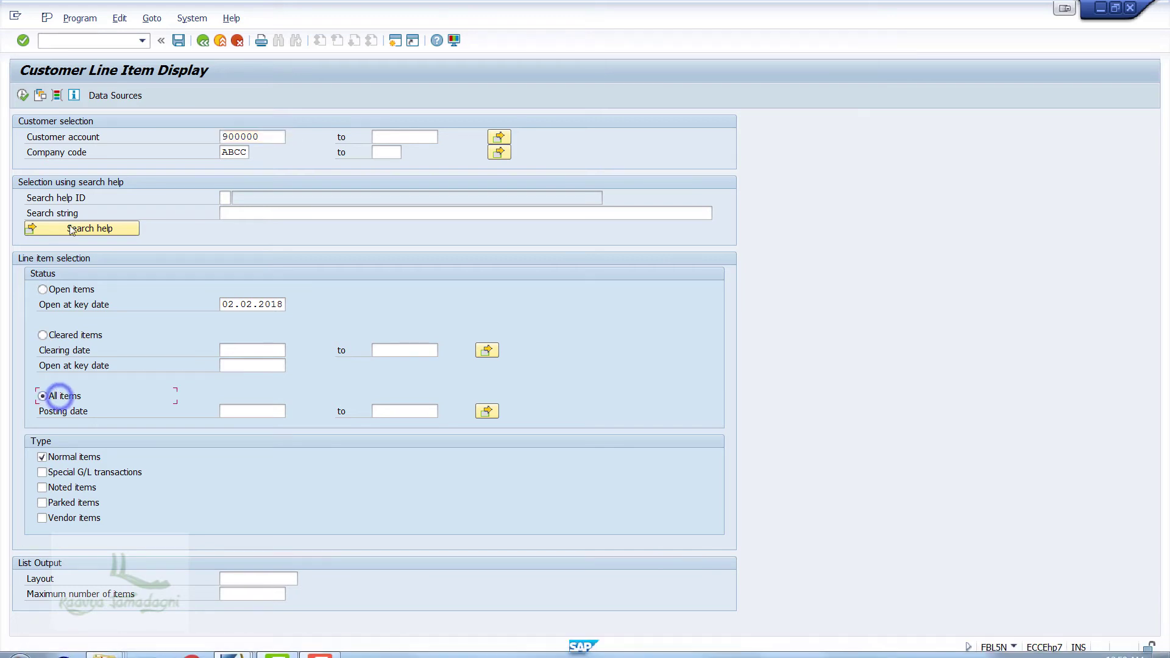
left_click(23, 95)
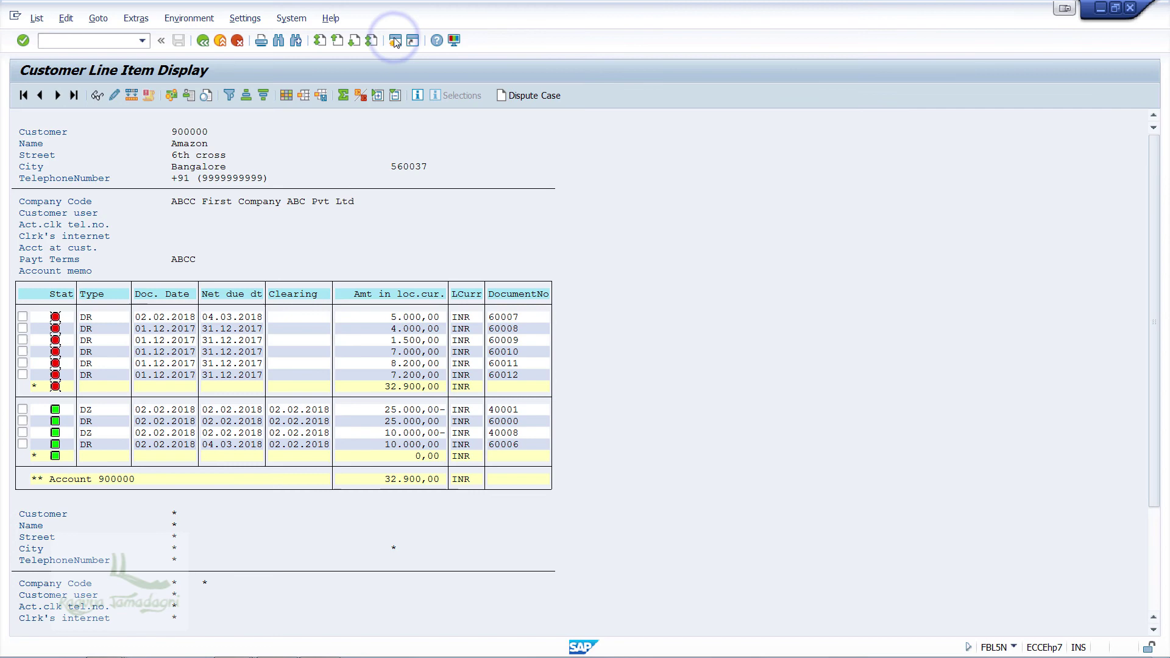
Step: Start a new session and open the Dunning transaction F150 from the Accounts Receivable periodic processing transactions
left_click(599, 1)
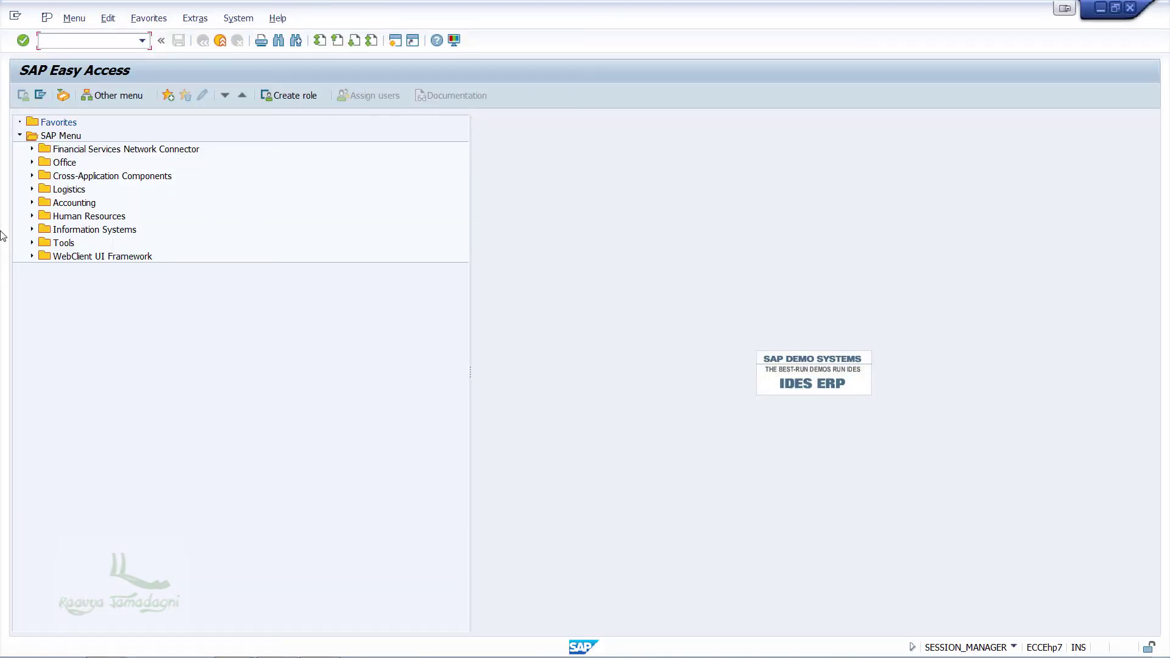
left_click(32, 203)
left_click(44, 216)
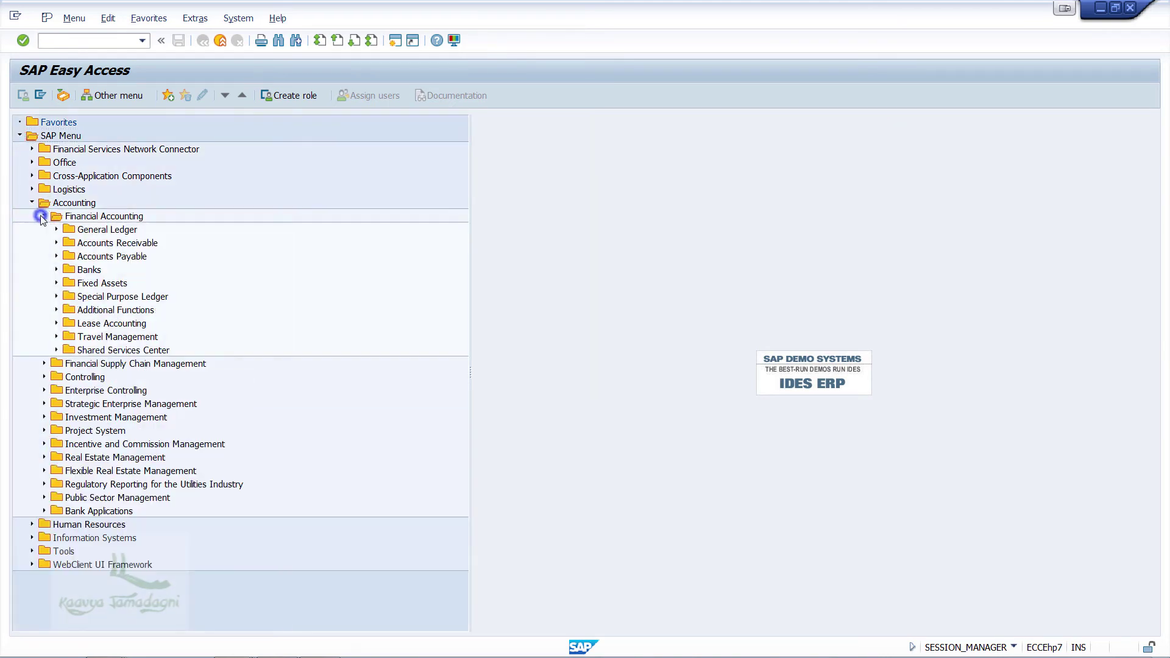
left_click(56, 243)
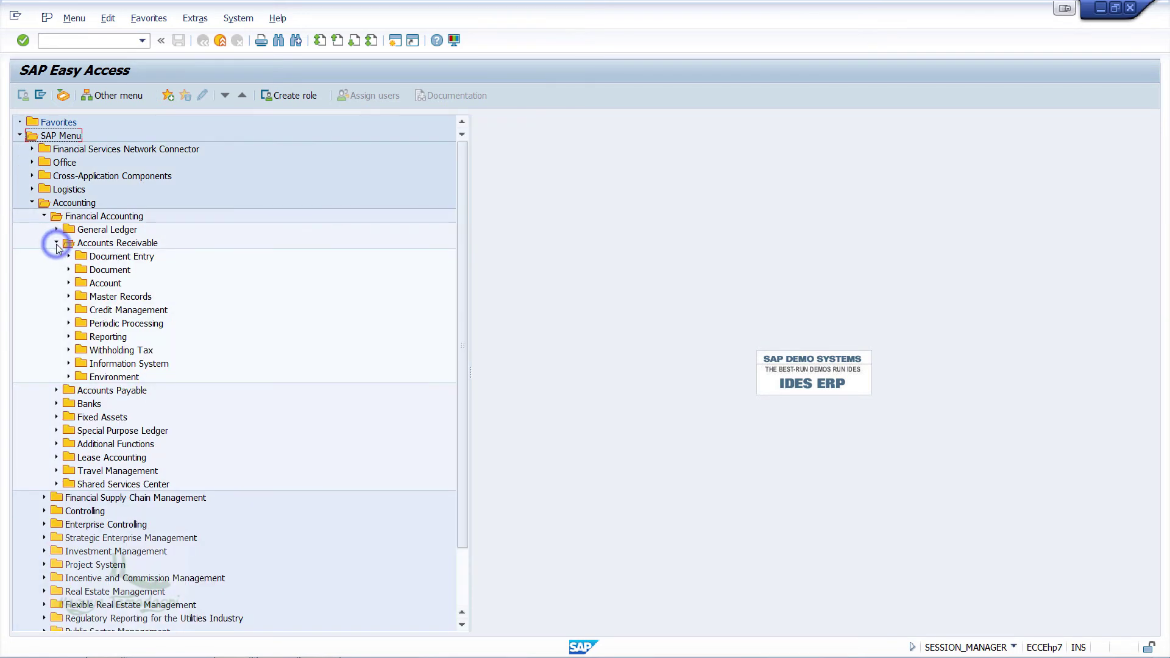
left_click(69, 324)
left_click(139, 352)
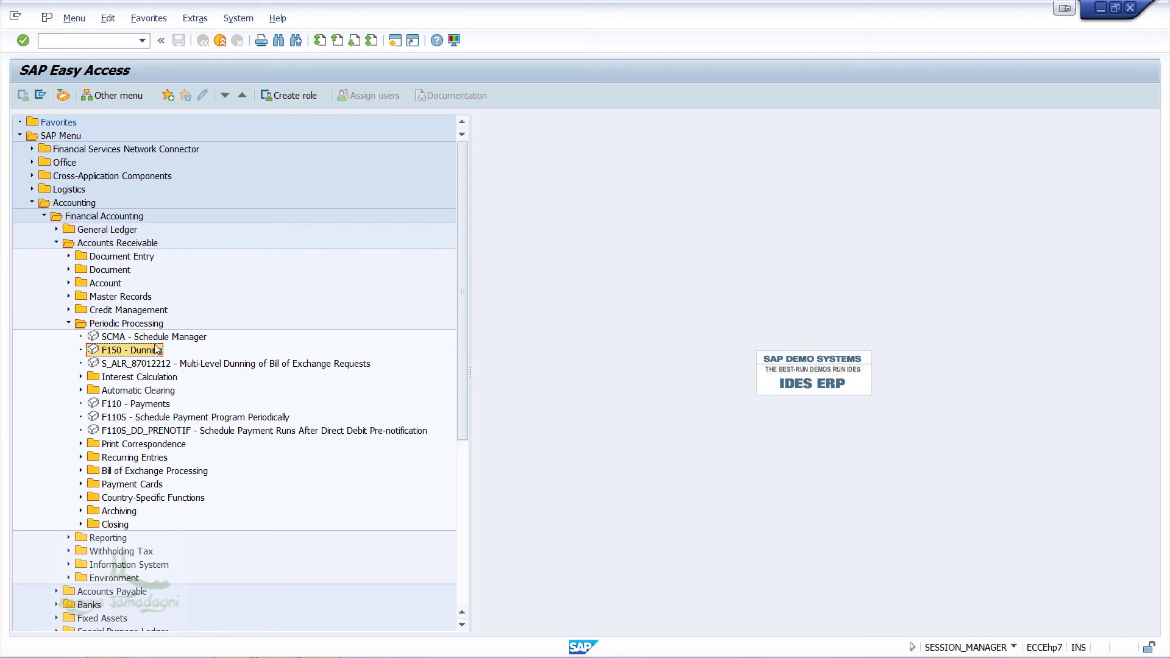
double_click(149, 351)
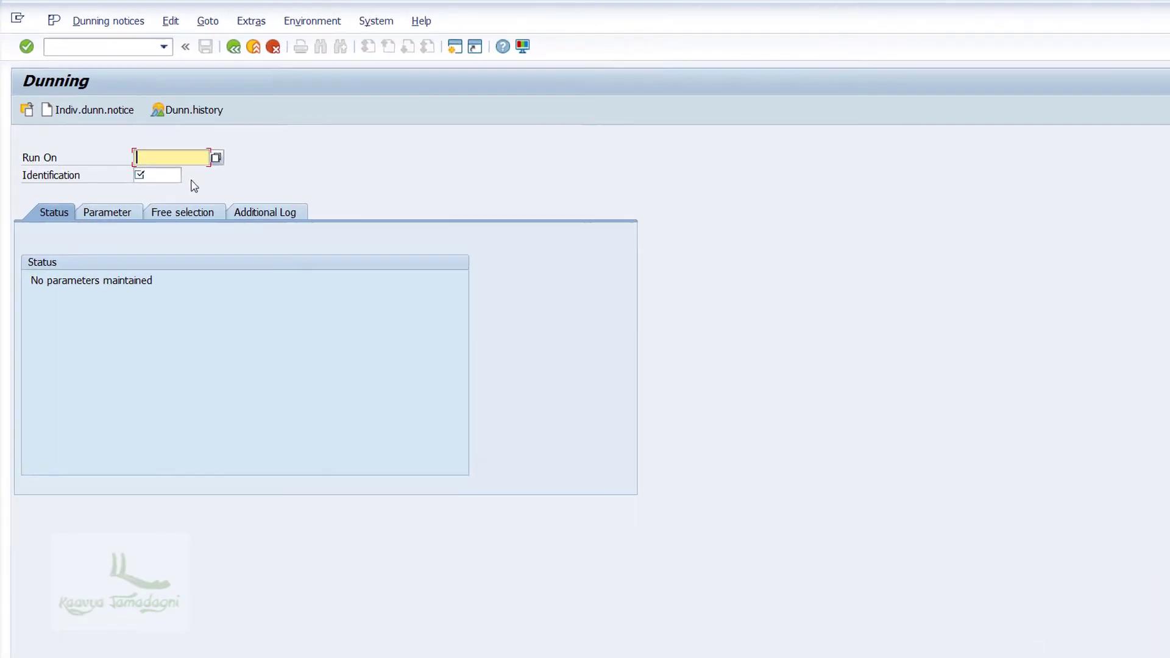
Step: Identify the dunning run with run date 02.02.2018 and identification ABCDUN
type("02022018")
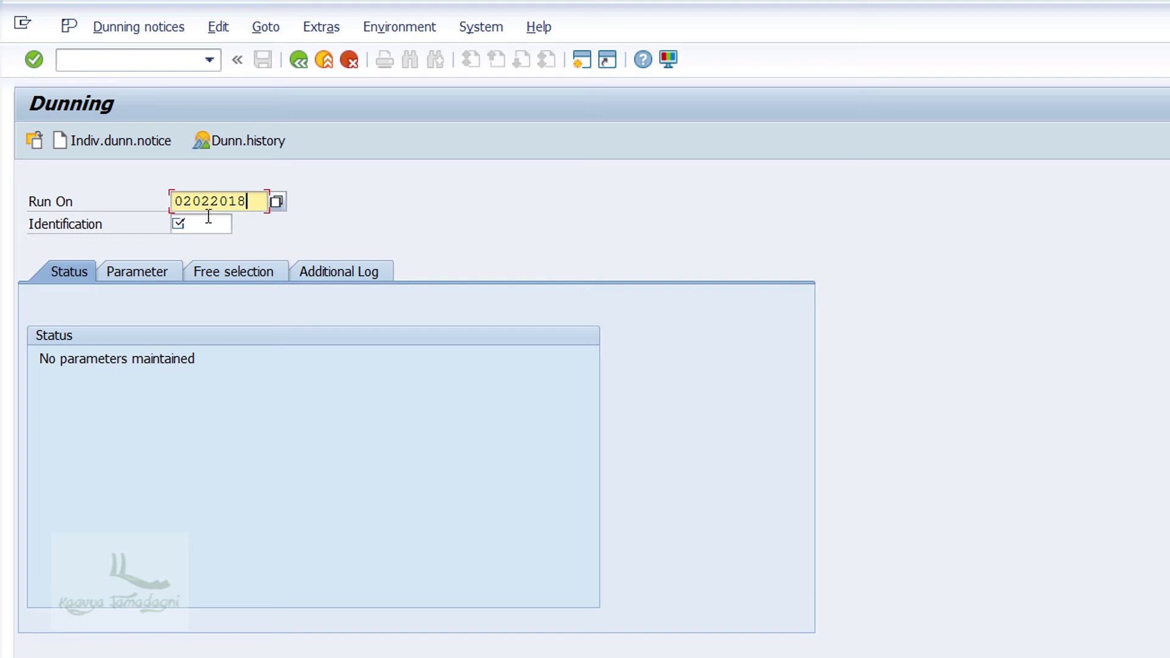
left_click(208, 218)
type("ABCDUN")
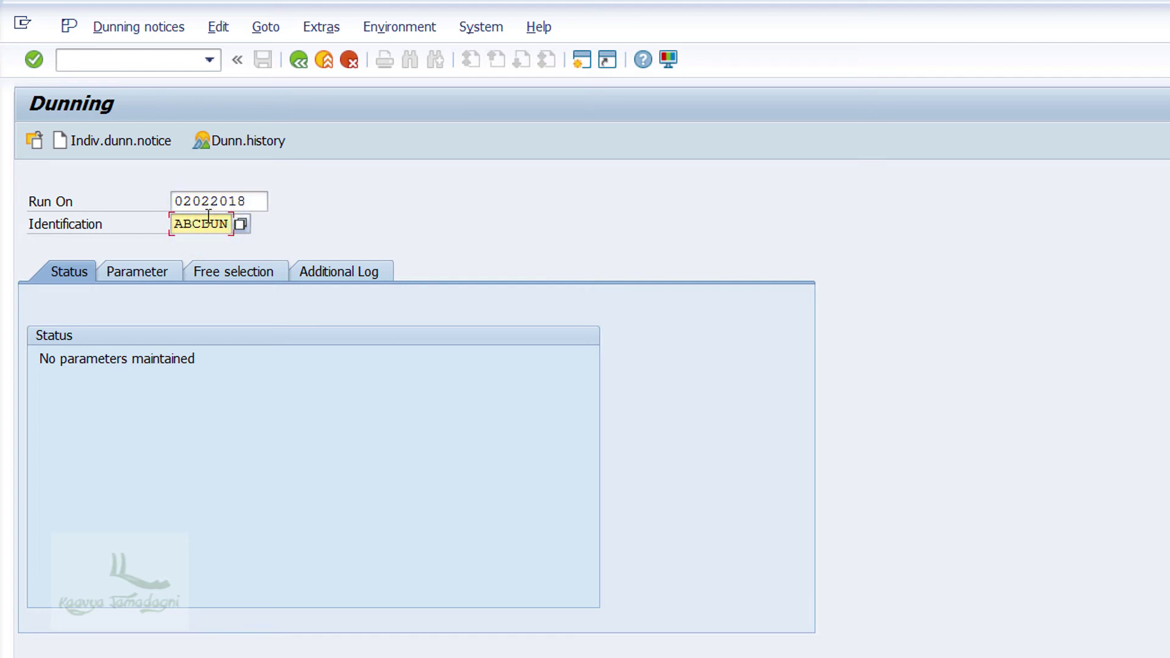
key("Return")
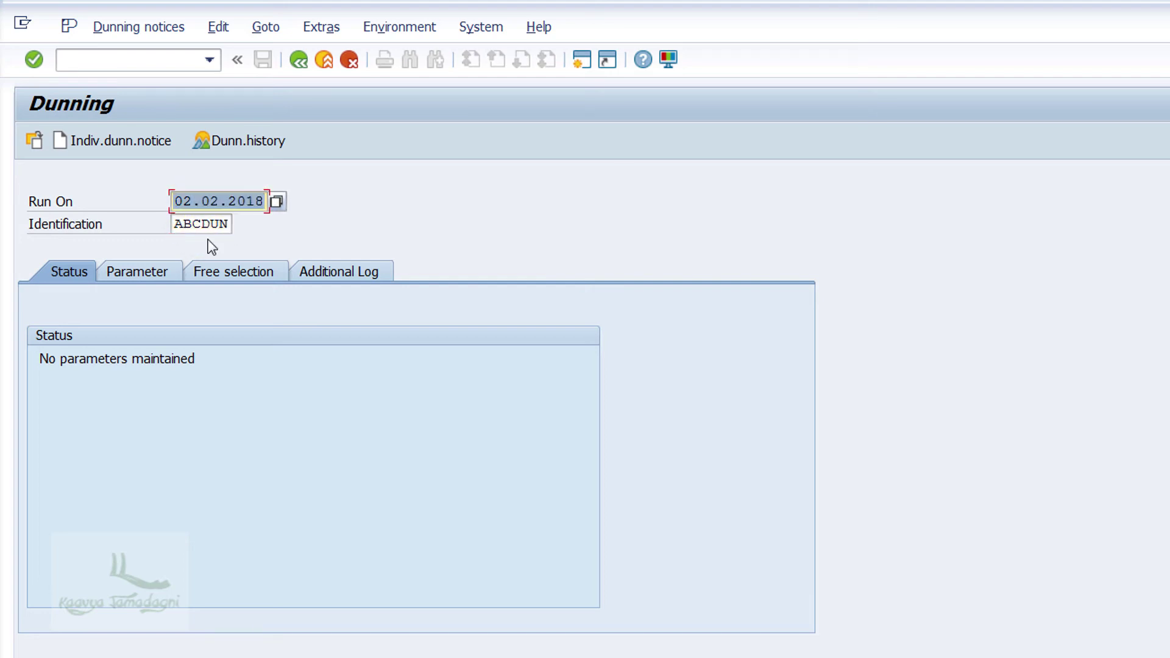
Step: Set both the dunning date and the documents-posted-up-to date of the run parameters to 02.02.2018
left_click(154, 276)
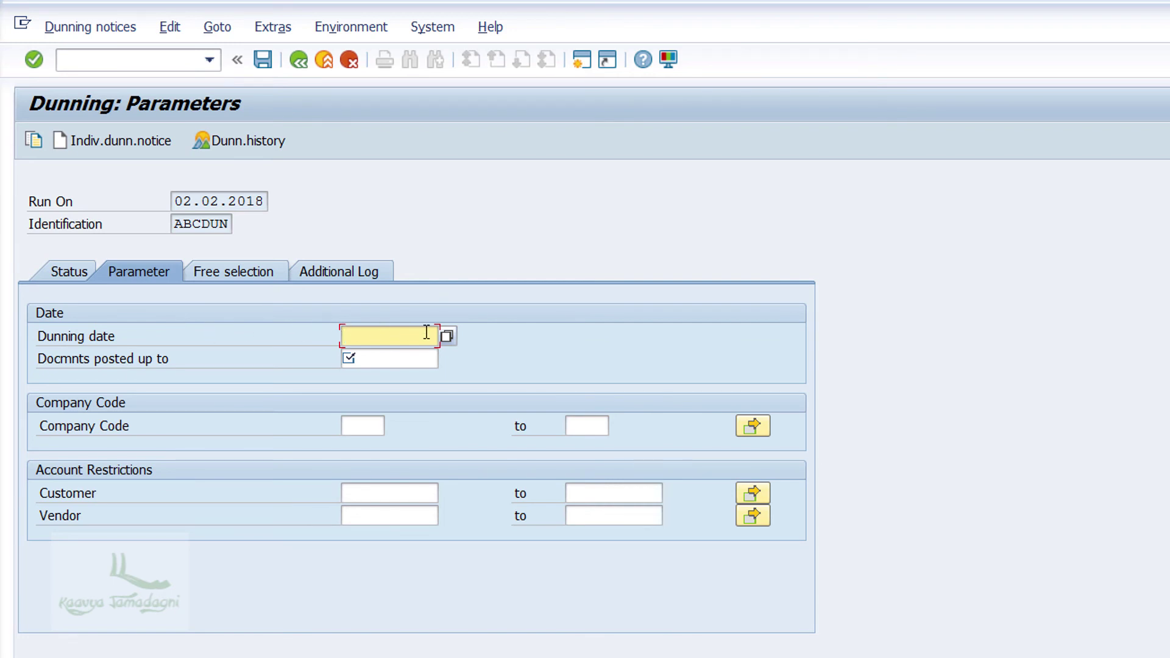
left_click(449, 337)
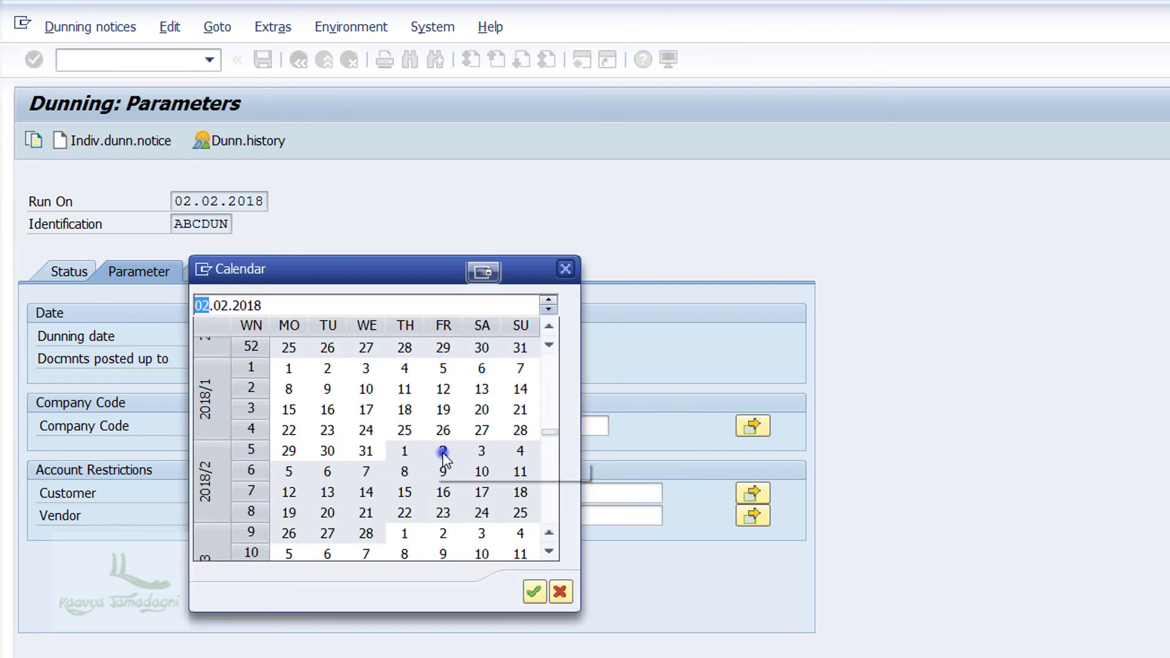
double_click(443, 451)
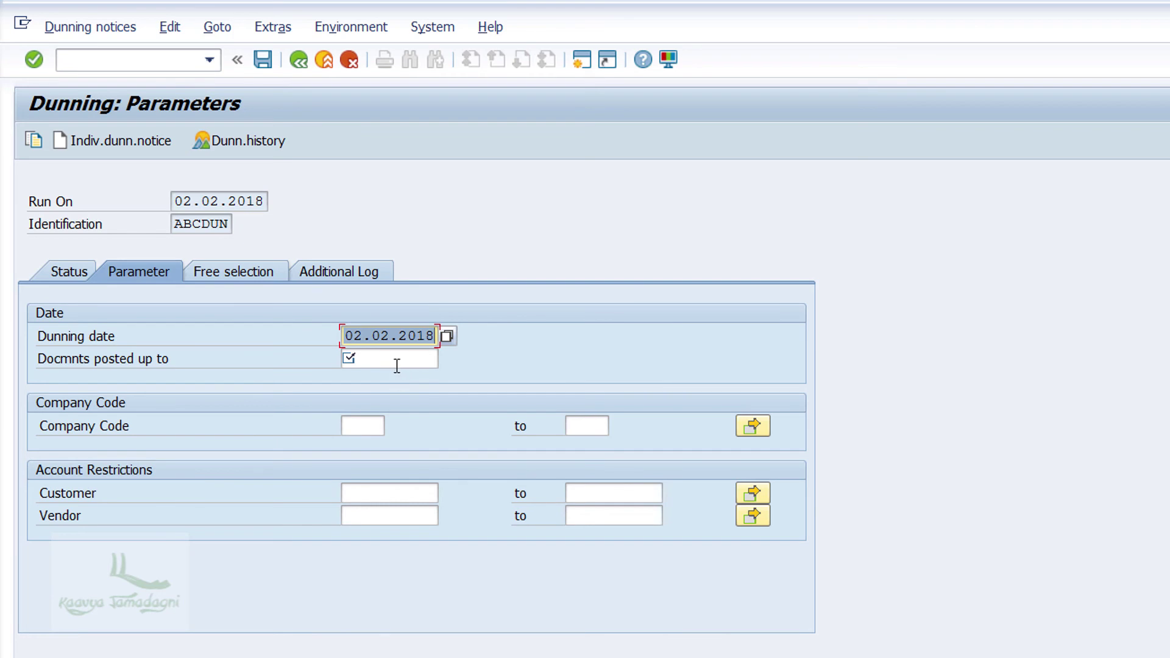
left_click(397, 365)
key("F4")
double_click(446, 446)
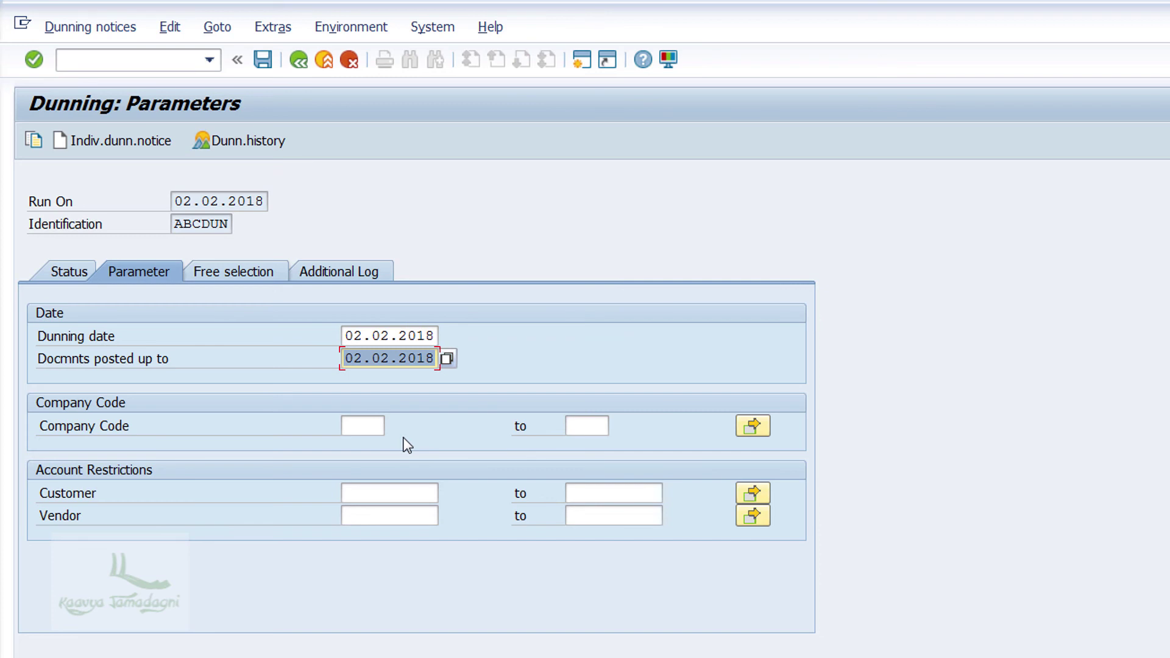
Step: Restrict the dunning run to company code ABCC and Amazon's customer number
left_click(353, 426)
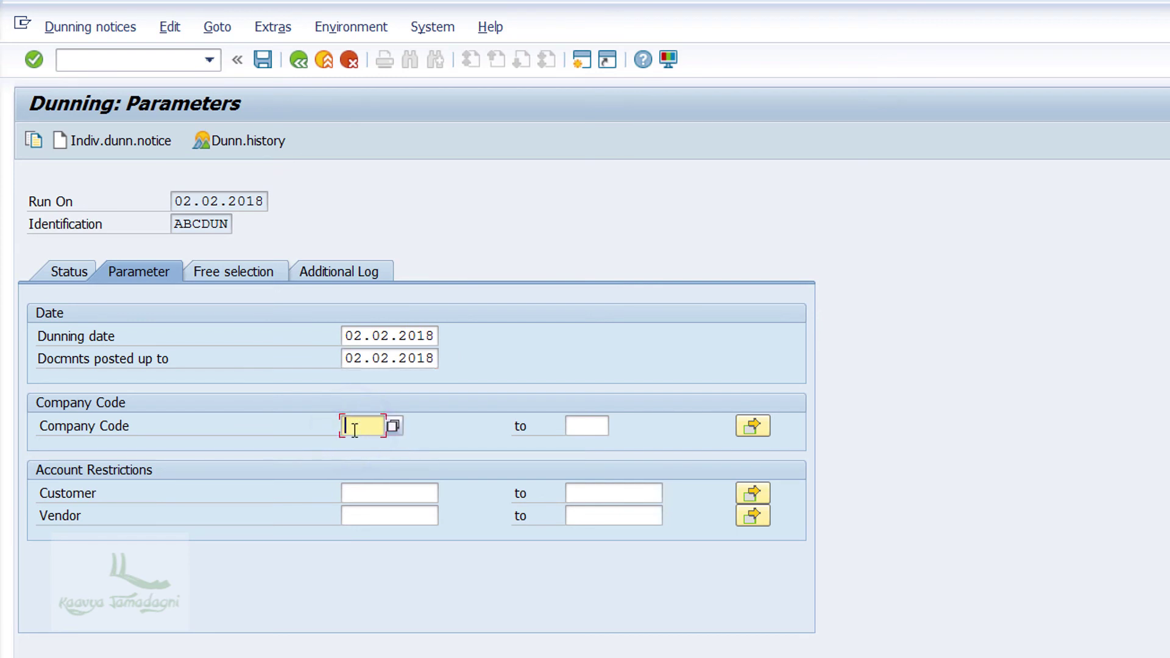
type("ABCC")
left_click(379, 495)
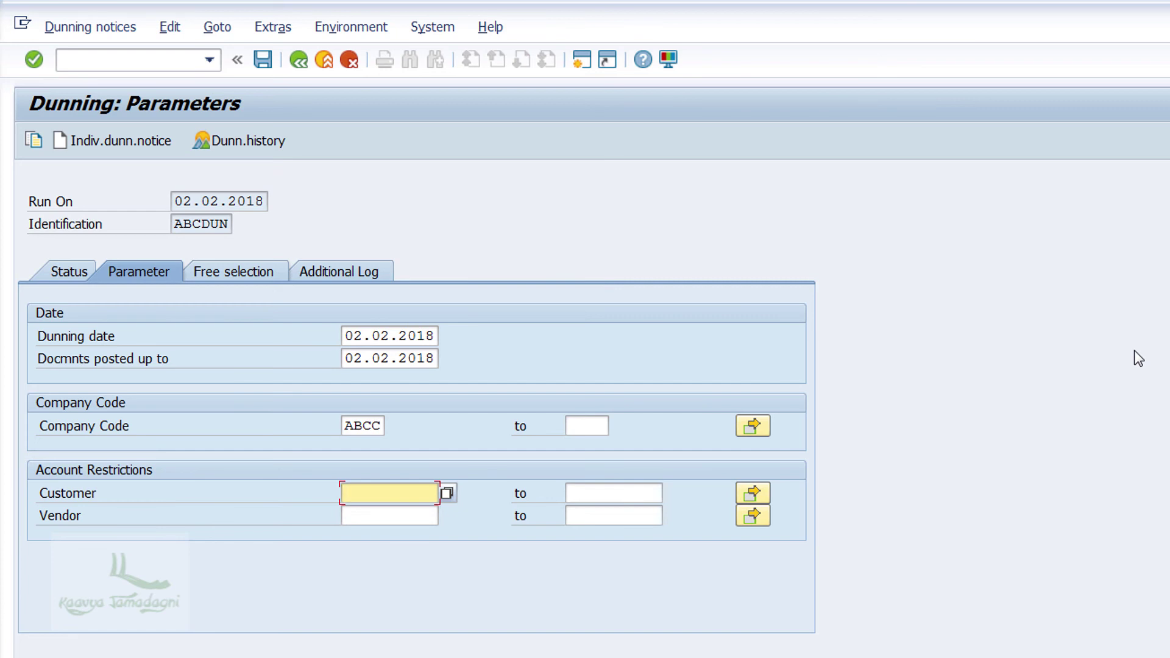
type("900000")
Step: Enter Amazon's customer number for the additional log and save the dunning run details
left_click(213, 273)
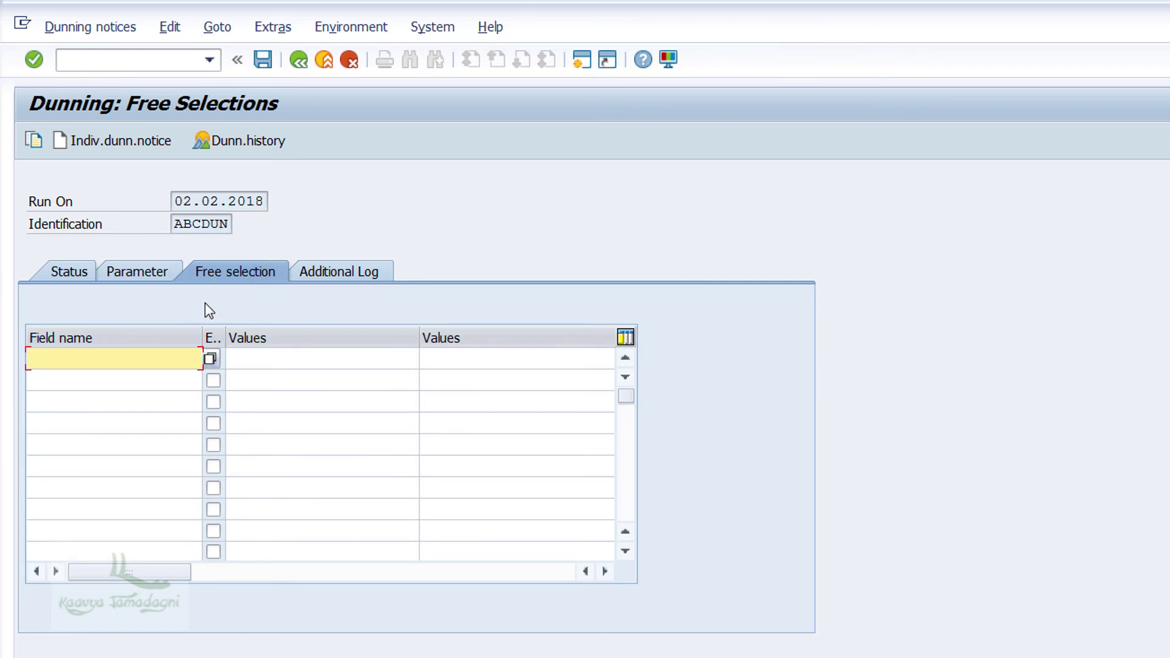
left_click(368, 273)
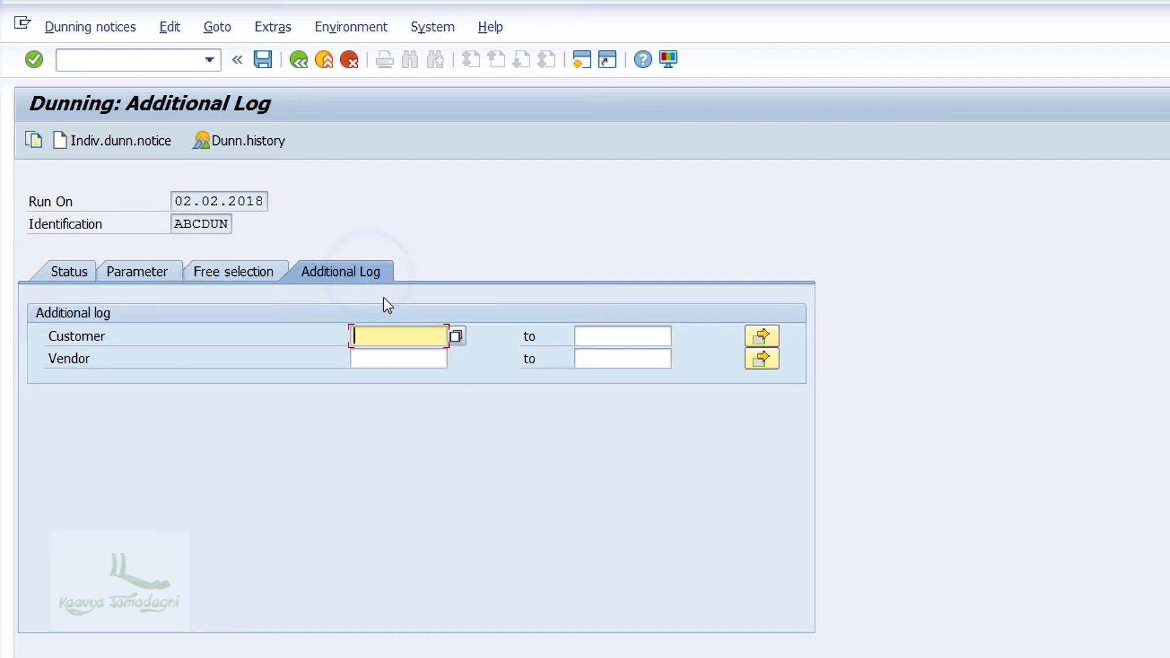
type("900000")
left_click(263, 59)
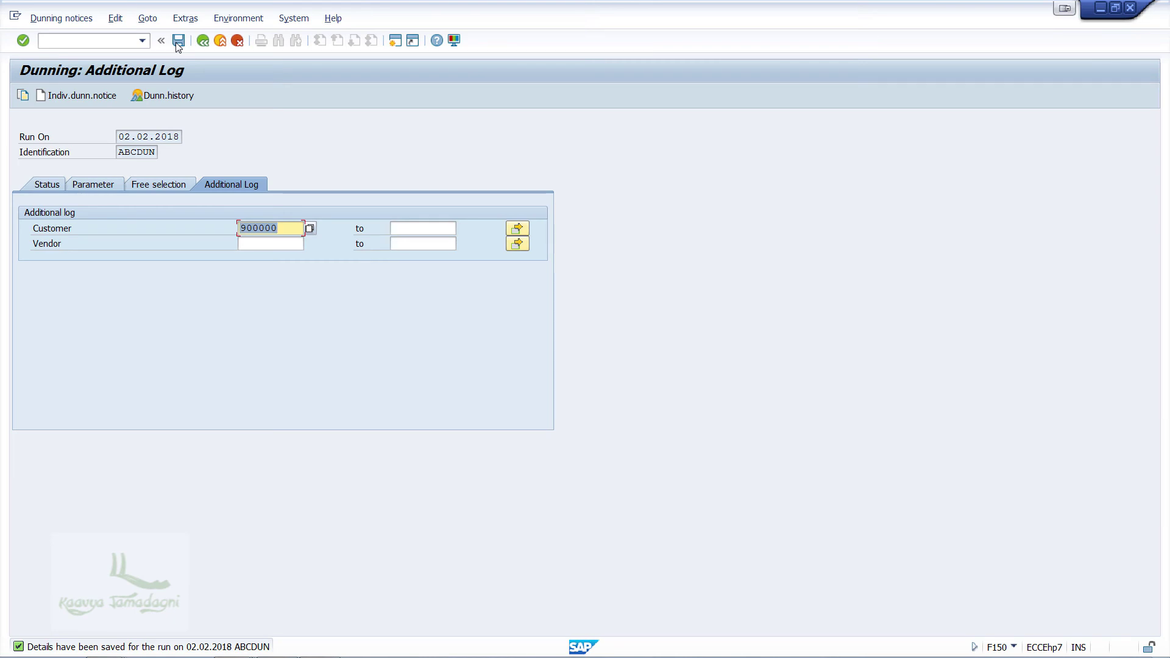
Step: Generate a sample individual dunning notice for Amazon in company code ABCC, using output device LOCL with print preview
left_click(47, 184)
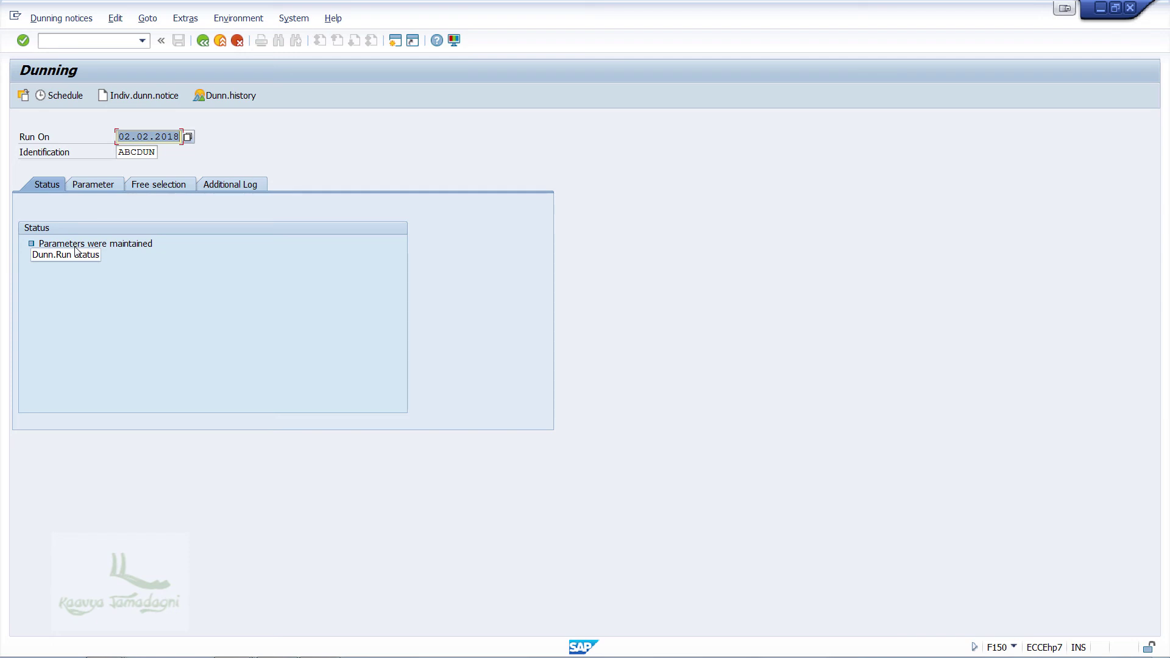
left_click(118, 94)
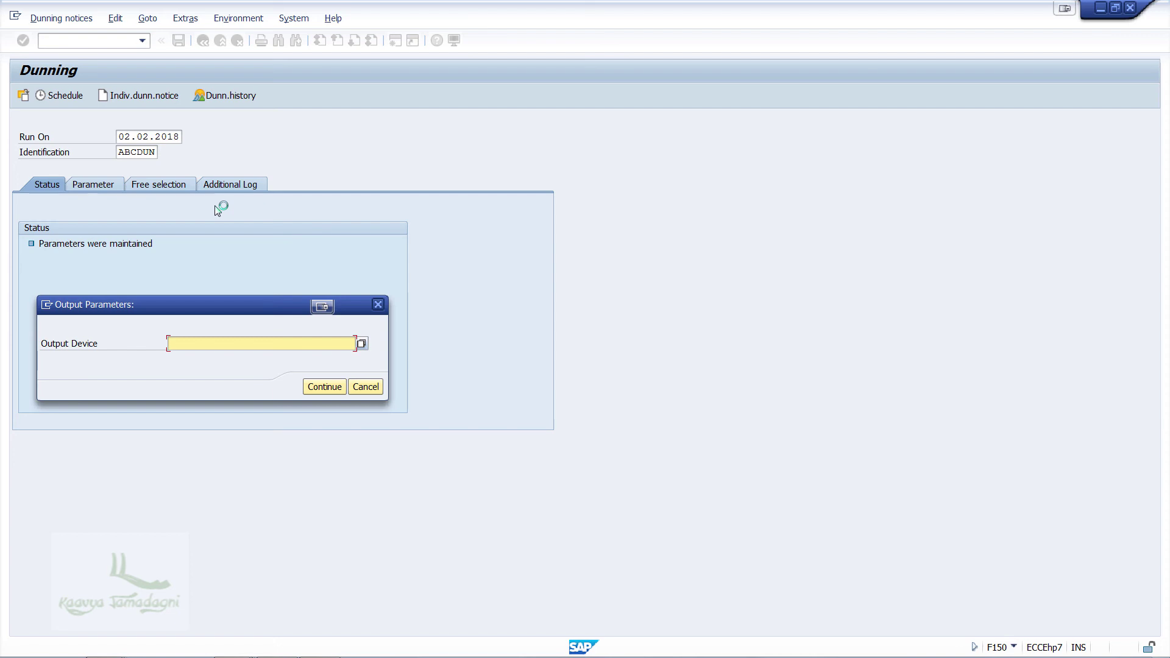
type("loc")
left_click(321, 388)
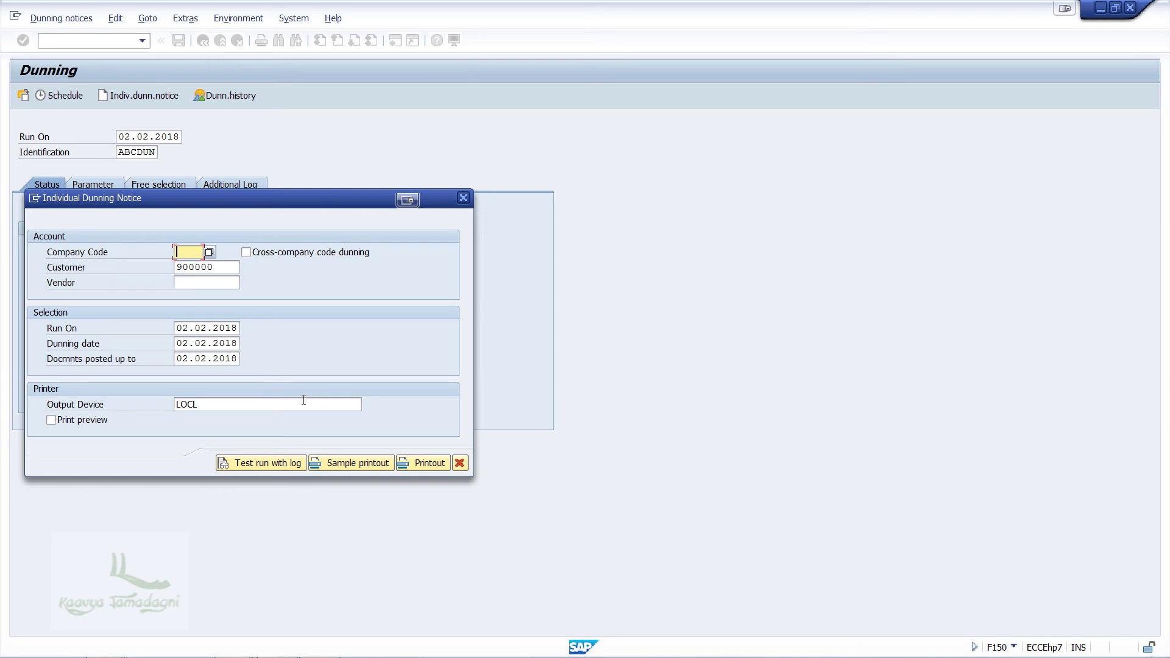
type("ABCC")
left_click(87, 424)
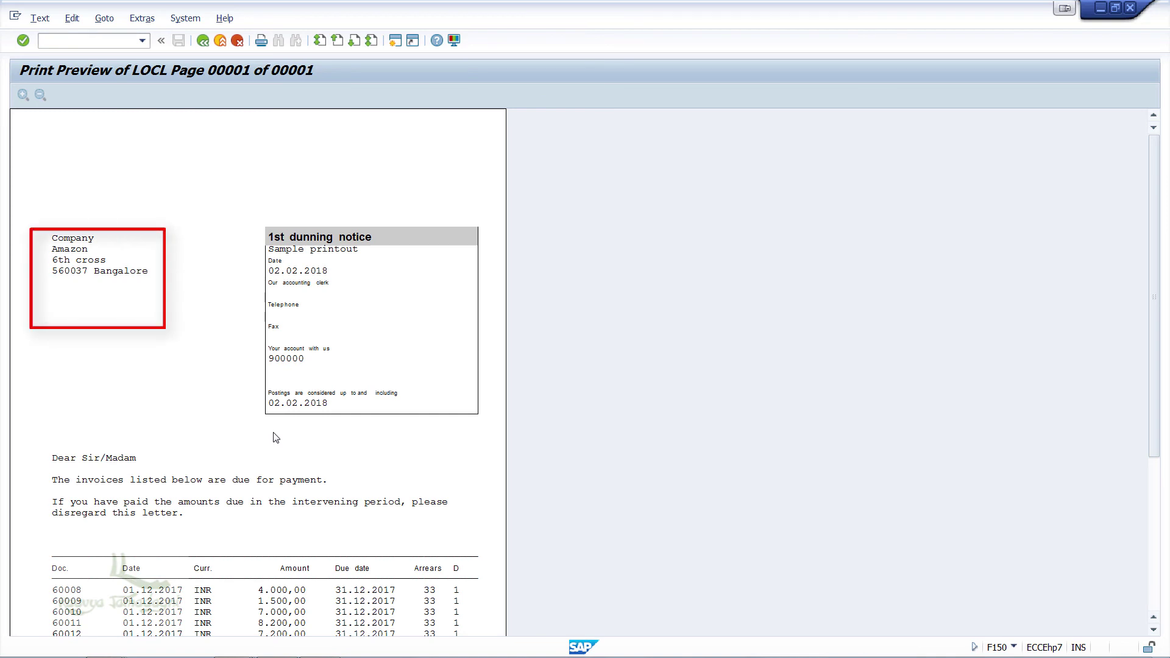
Step: Review the previewed dunning letter, including its text, overdue invoices, days in arrears, dunning charge and total of due items
scroll(276, 437, "down", 1)
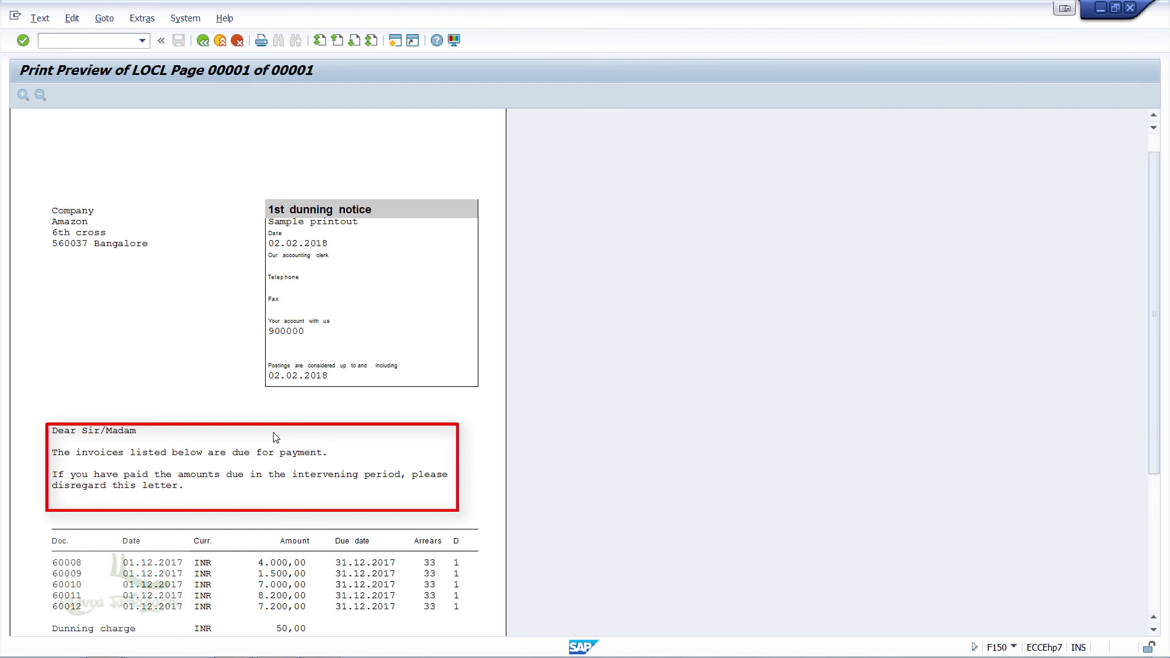
scroll(275, 437, "down", 1)
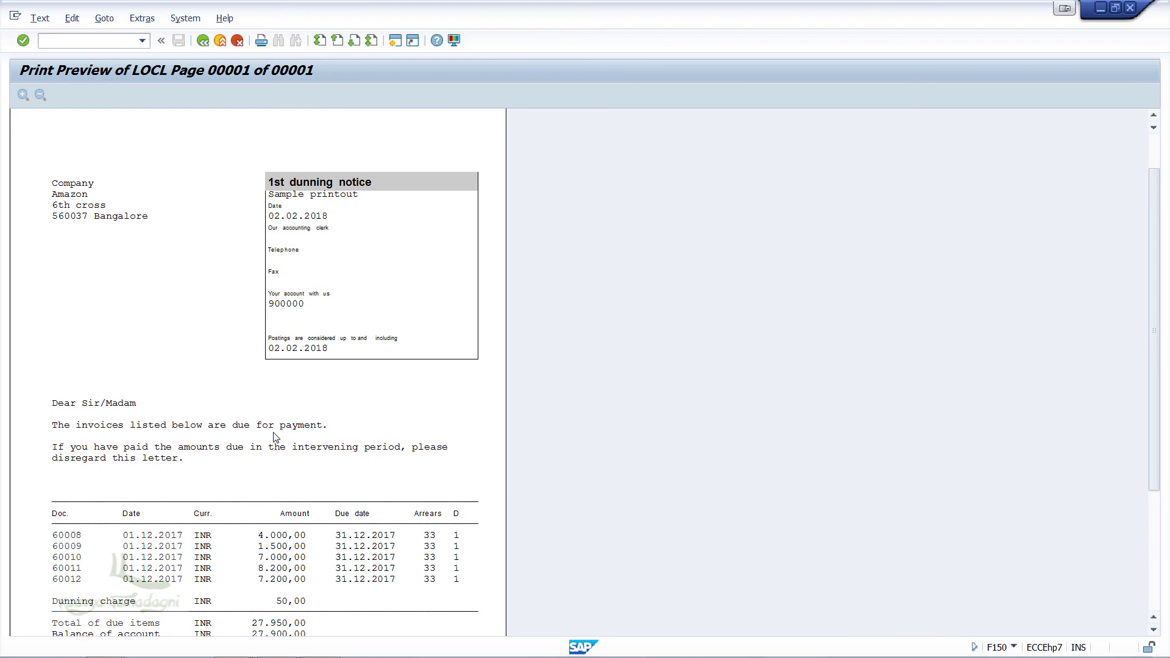
scroll(275, 437, "down", 1)
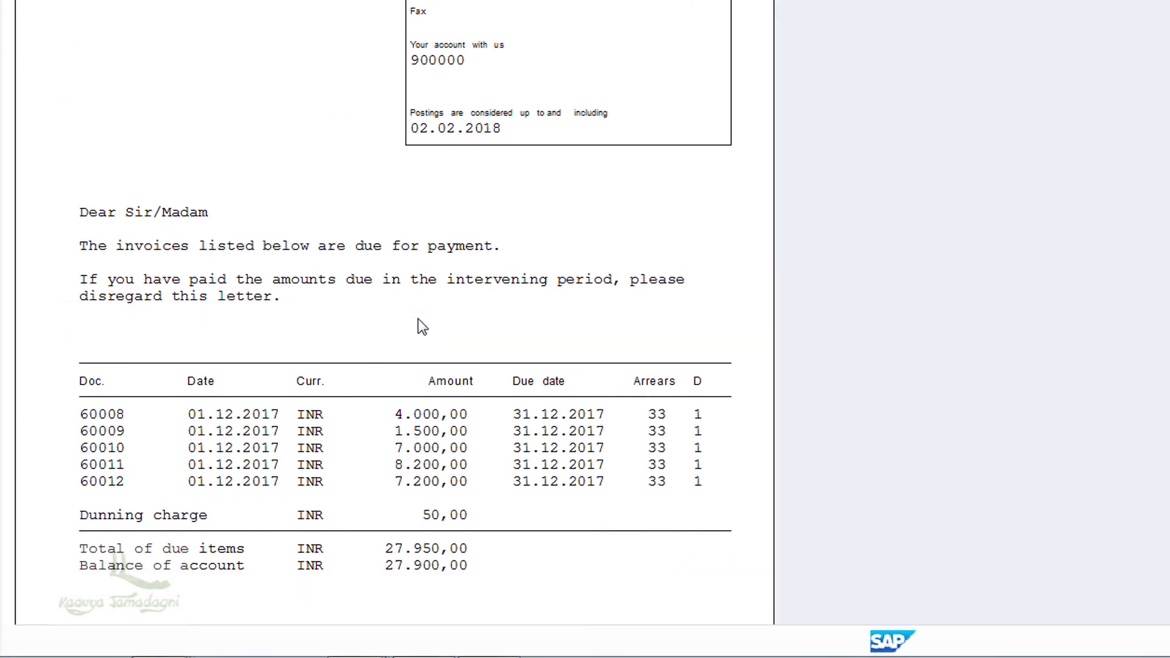
scroll(418, 320, "down", 3)
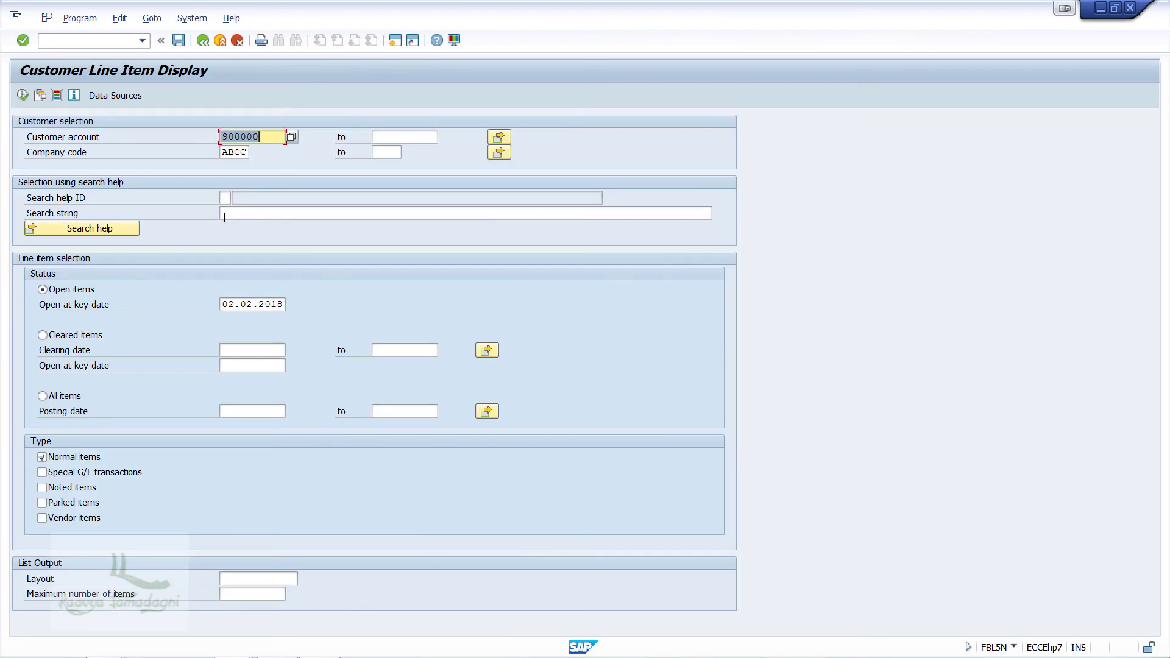
Step: Display Amazon's open line items in company code ABCC as of 02.02.2018 and start a new session
key("F8")
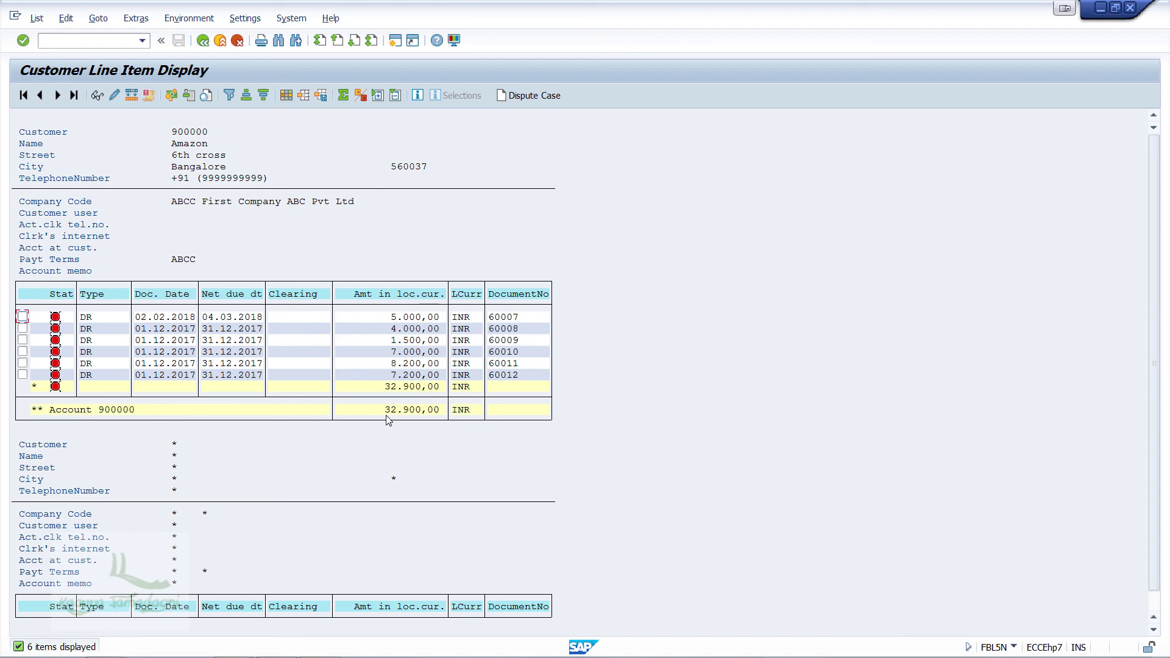
left_click(112, 41)
left_click(395, 40)
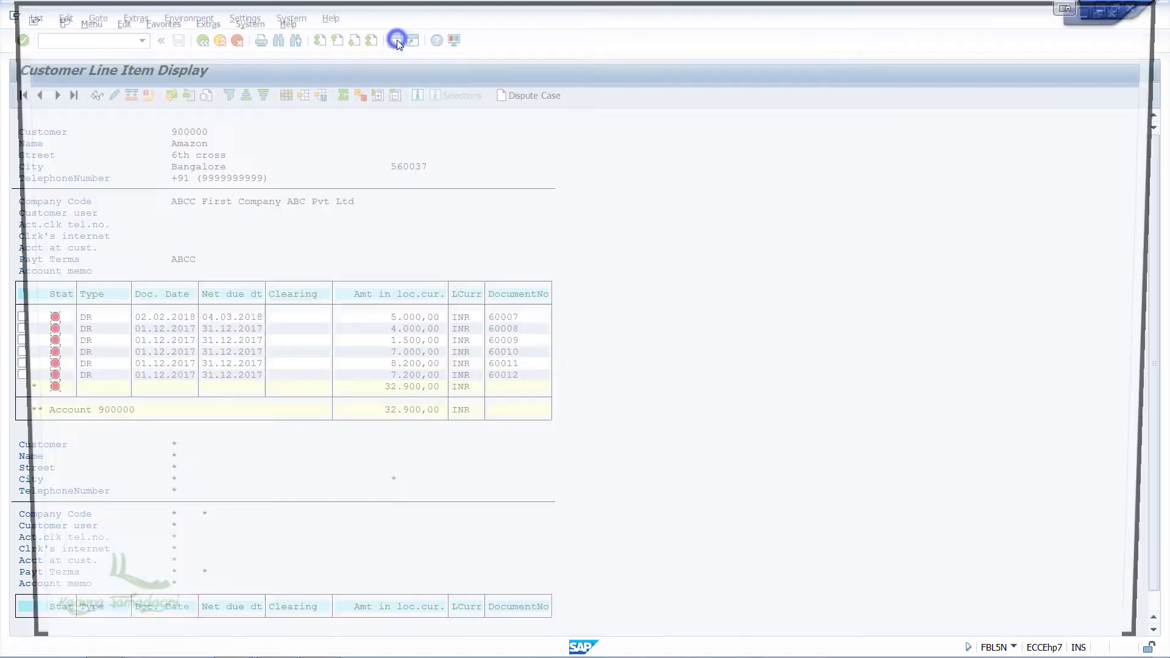
Step: Start an incoming payment dated 02.02.2018, entering the bank account number, amount 32900 and Amazon's customer number for open item selection
double_click(177, 324)
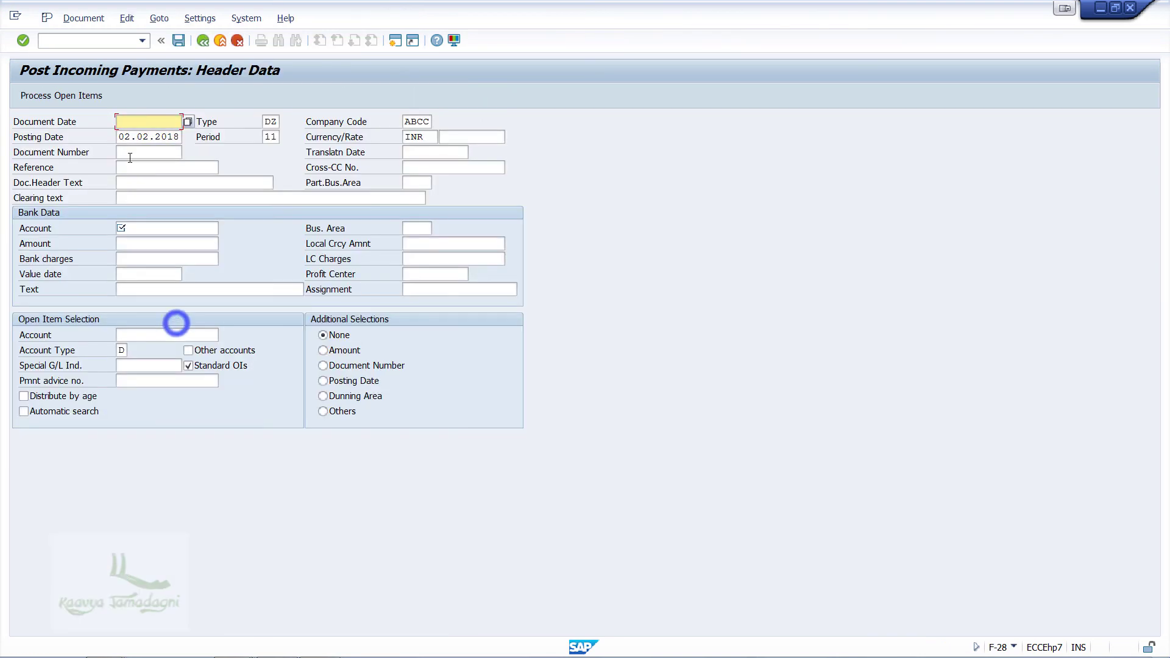
key("F4")
double_click(301, 304)
left_click(144, 230)
type("1")
left_click(154, 243)
type("32900")
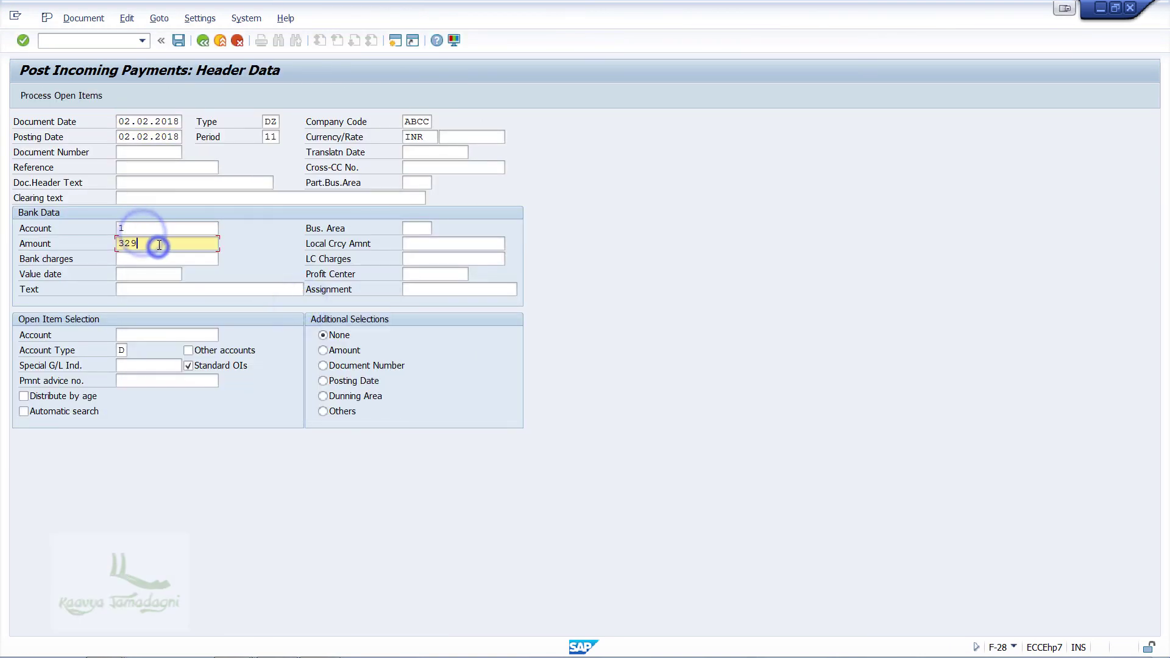
left_click(156, 334)
type("900000")
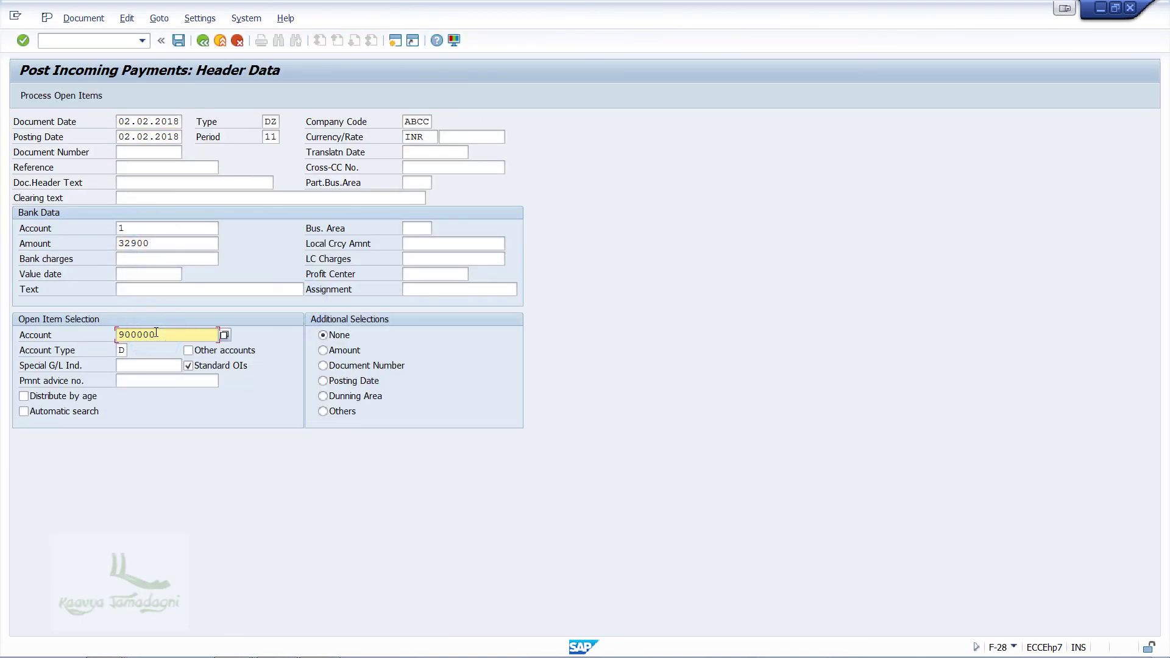
Step: Process Amazon's open items, clear the cash discount on the 5.000,00 INR item, and post the incoming payment
left_click(61, 96)
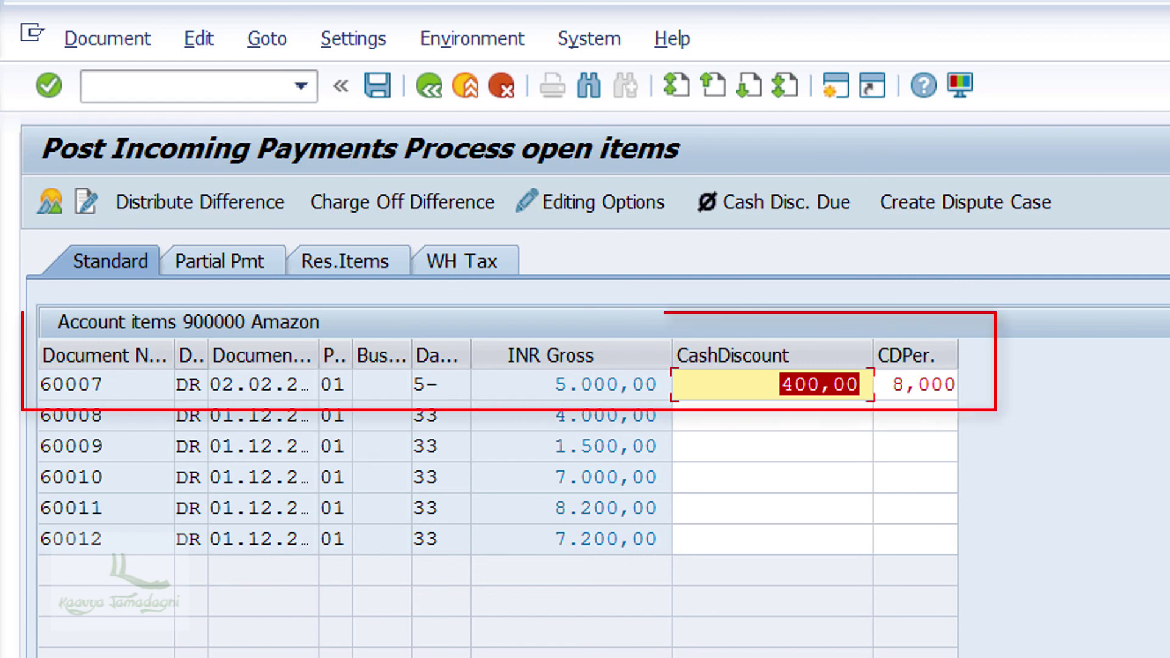
left_click(773, 386)
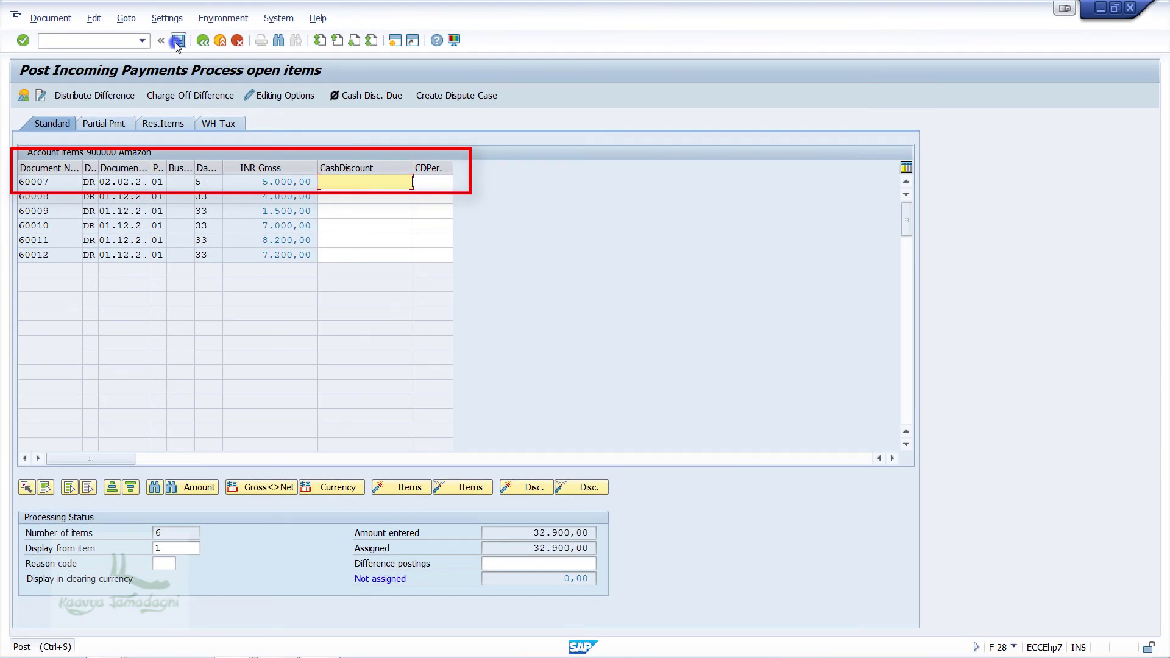
left_click(214, 49)
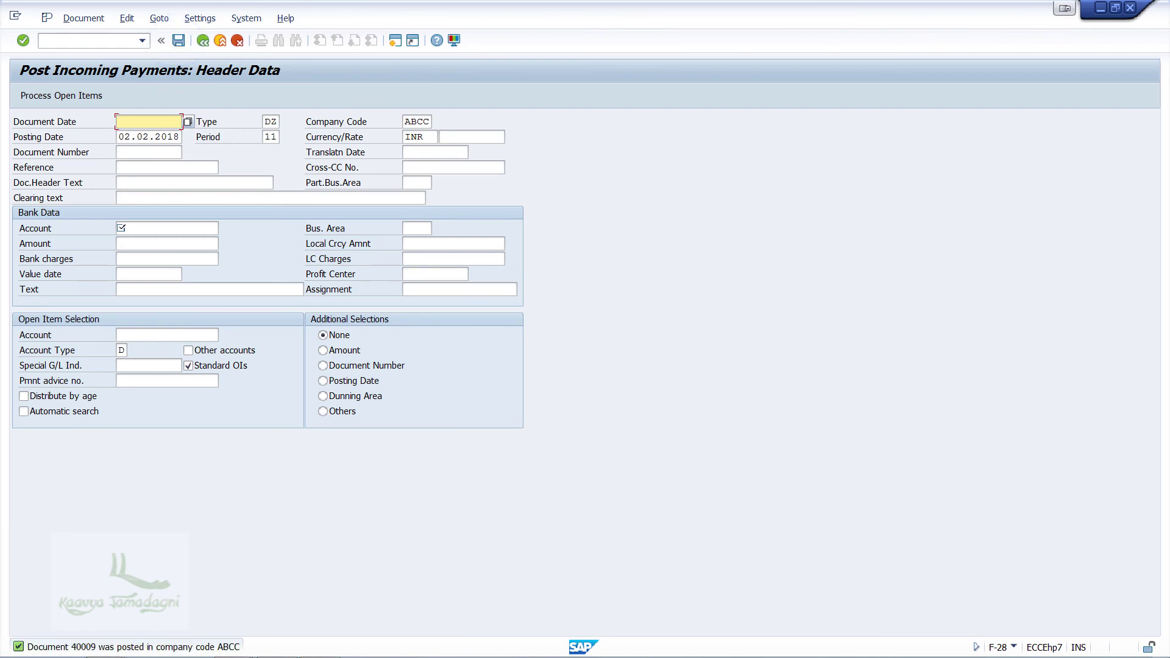
Step: Return to Amazon's customer line item display that includes cleared items and refresh the list
mouse_move(432, 622)
left_click(232, 644)
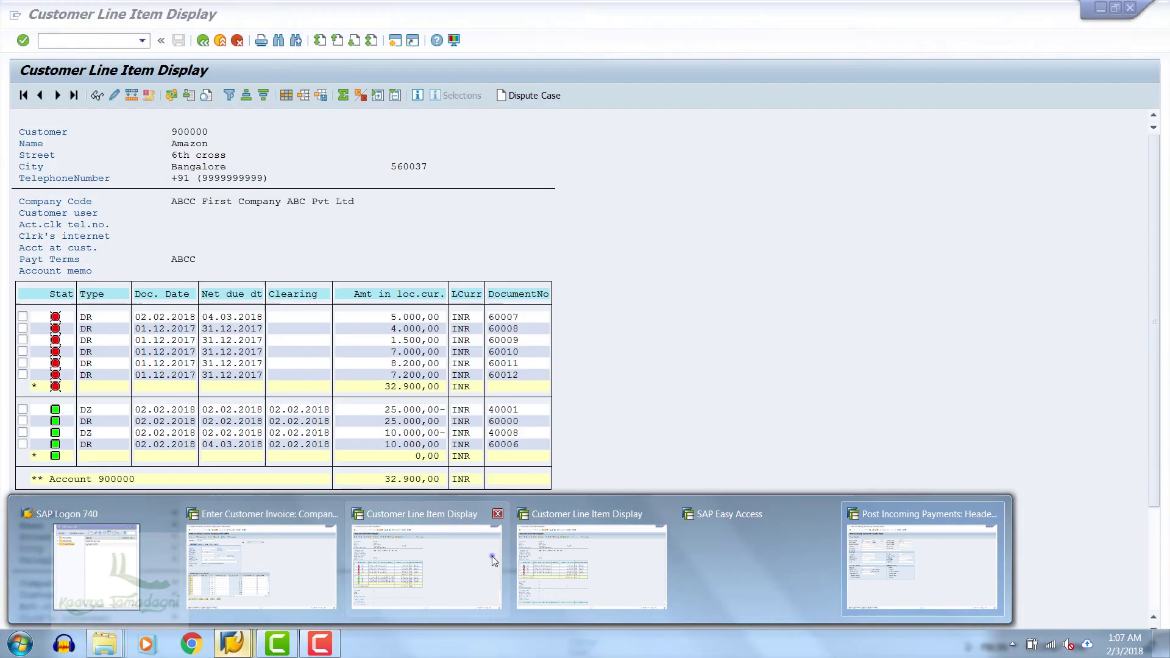
left_click(492, 556)
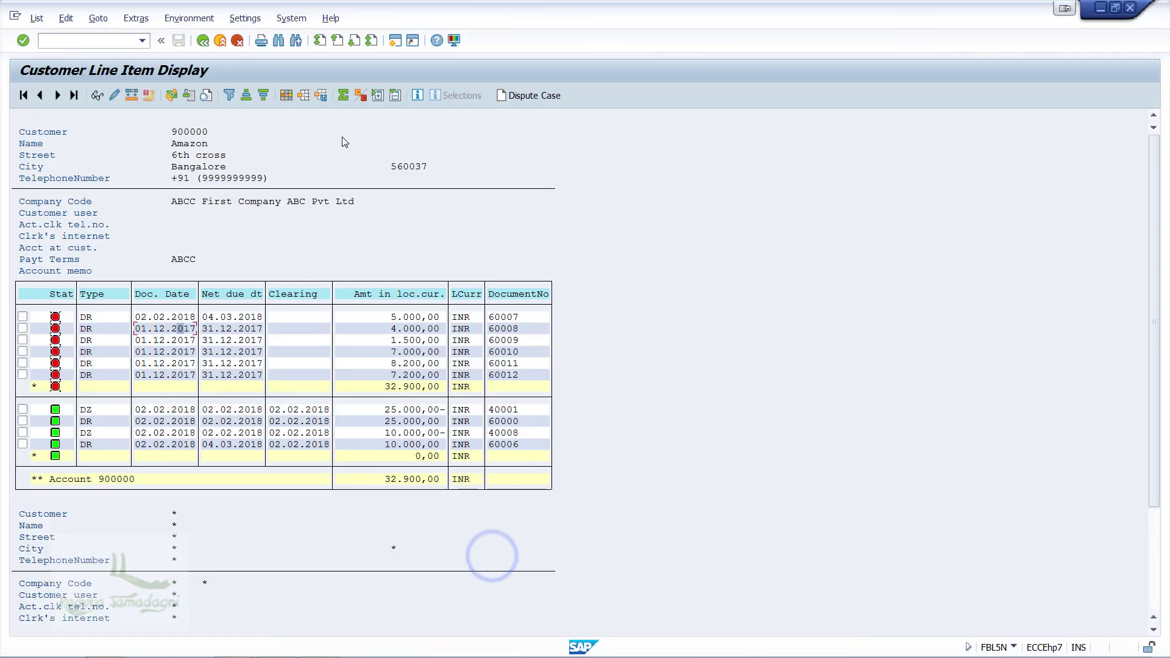
left_click(36, 19)
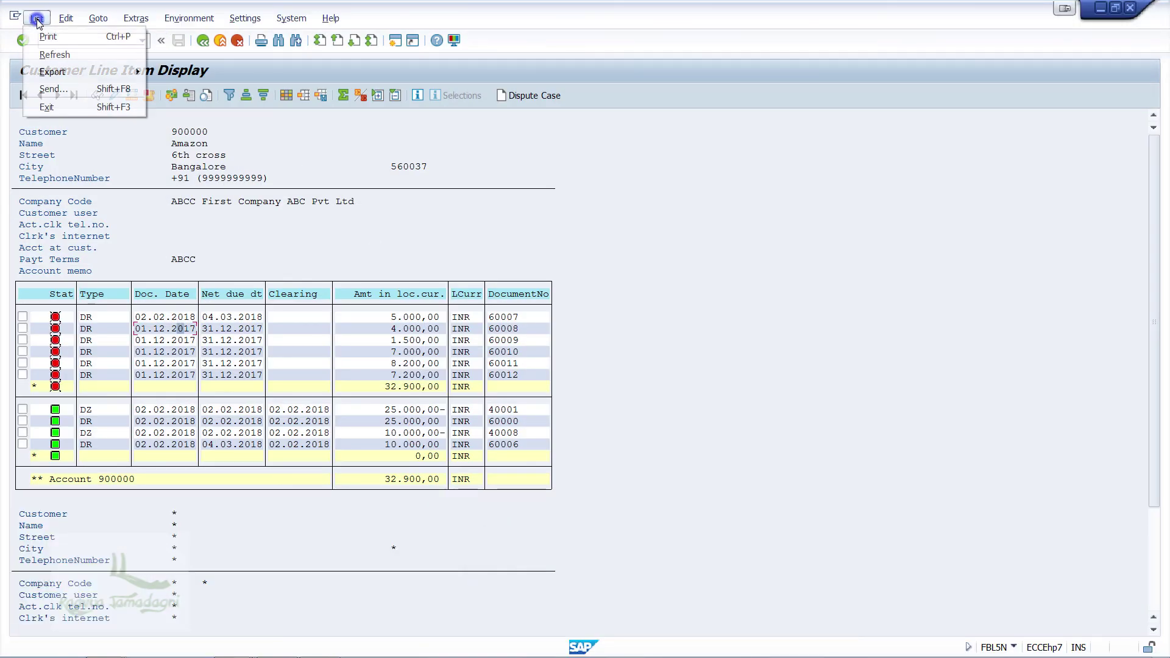
left_click(53, 55)
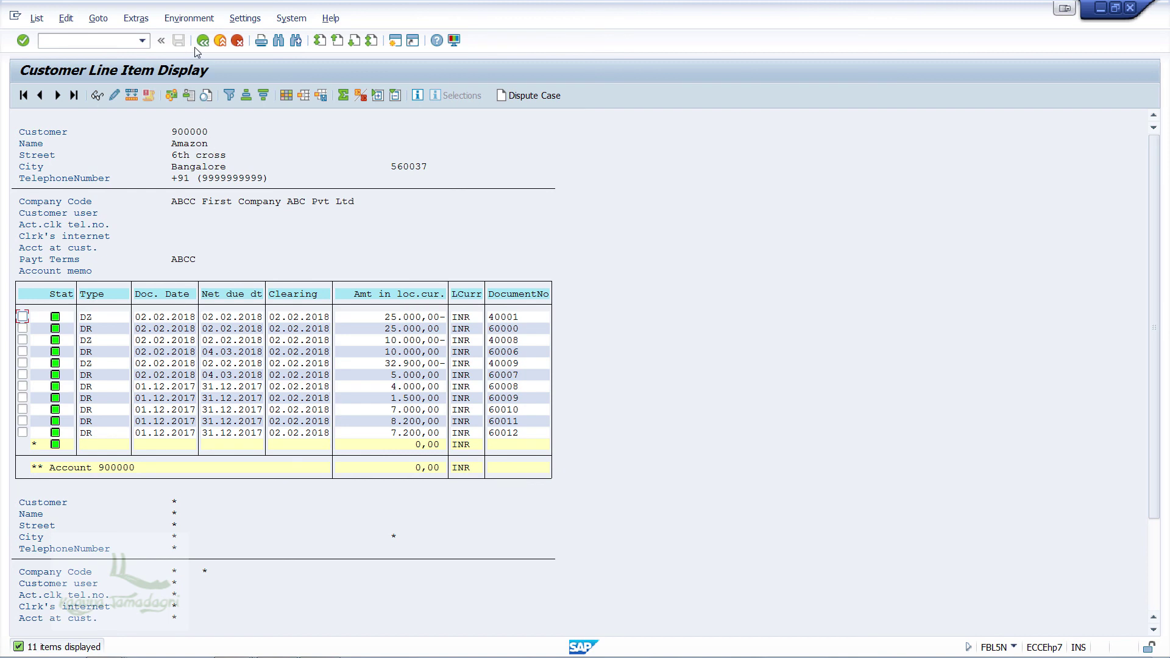